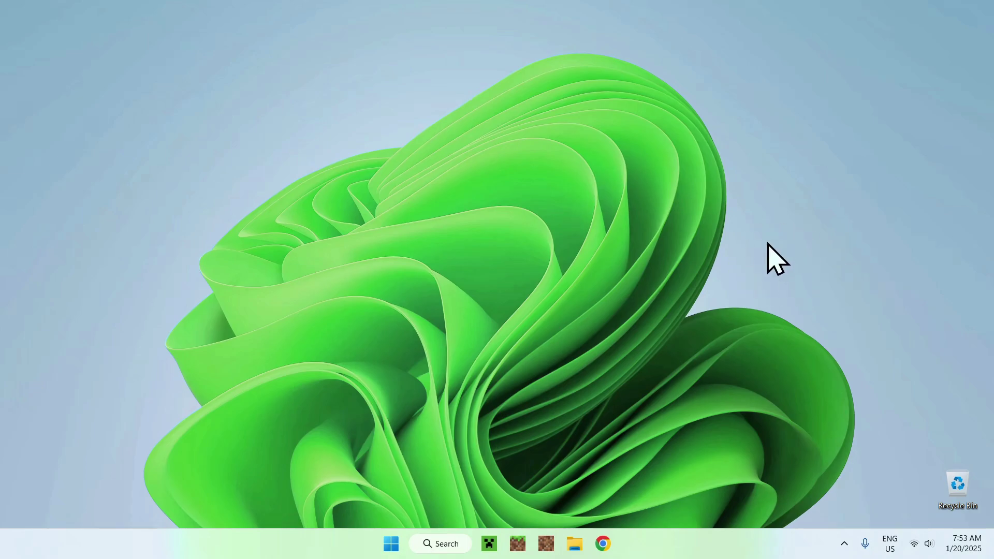
- Open Chrome, search Google for Modrinth and open the modrinth.com website
click(602, 544)
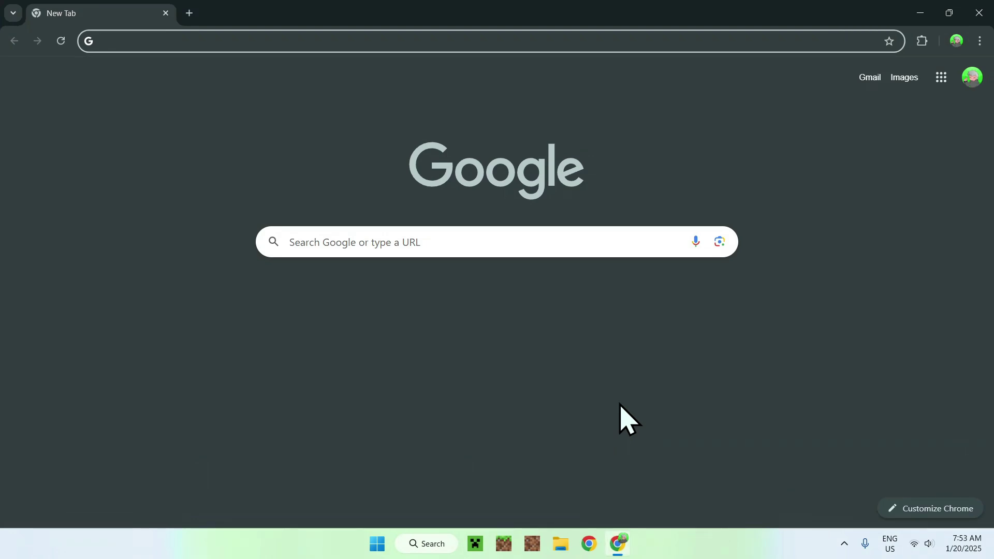
click(566, 242)
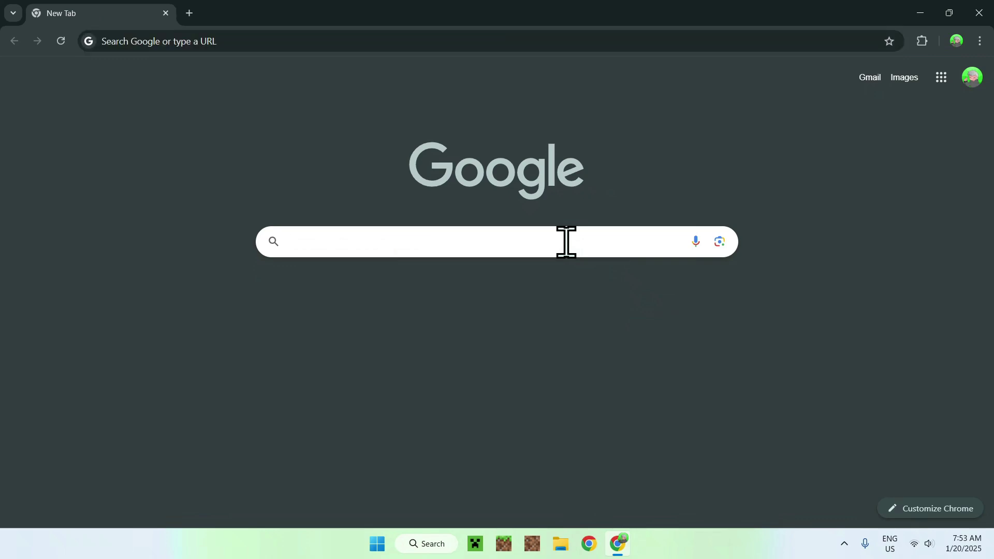
text(Modrinth)
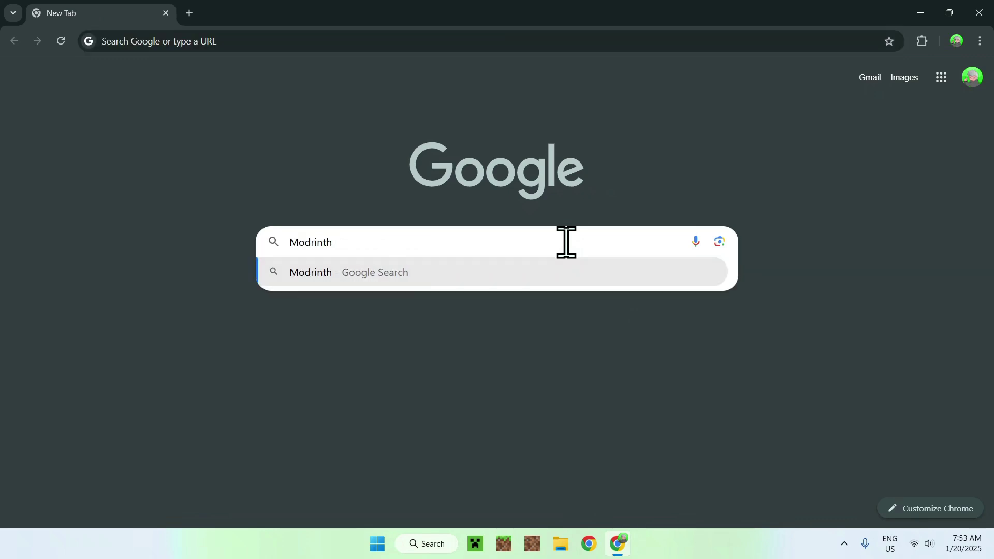
key(Return)
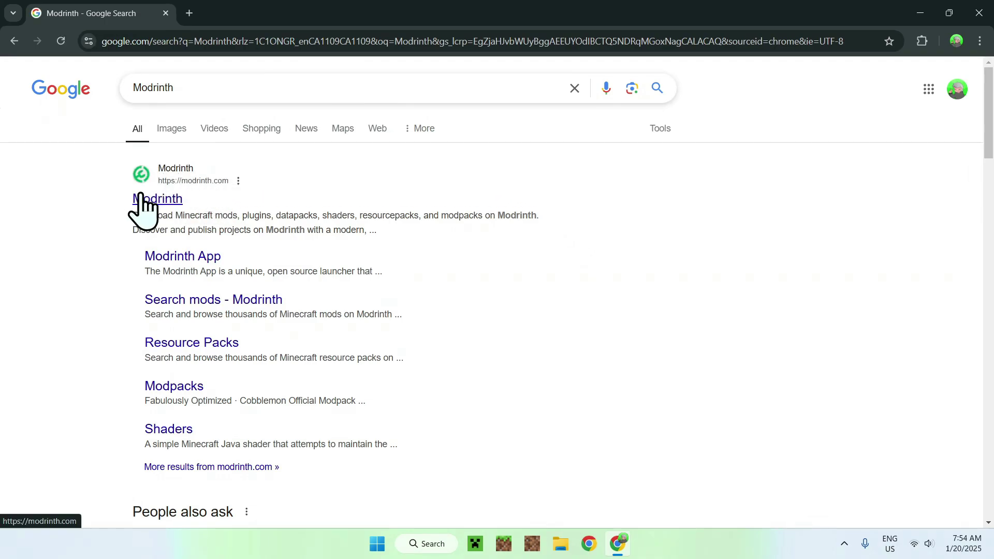
click(158, 201)
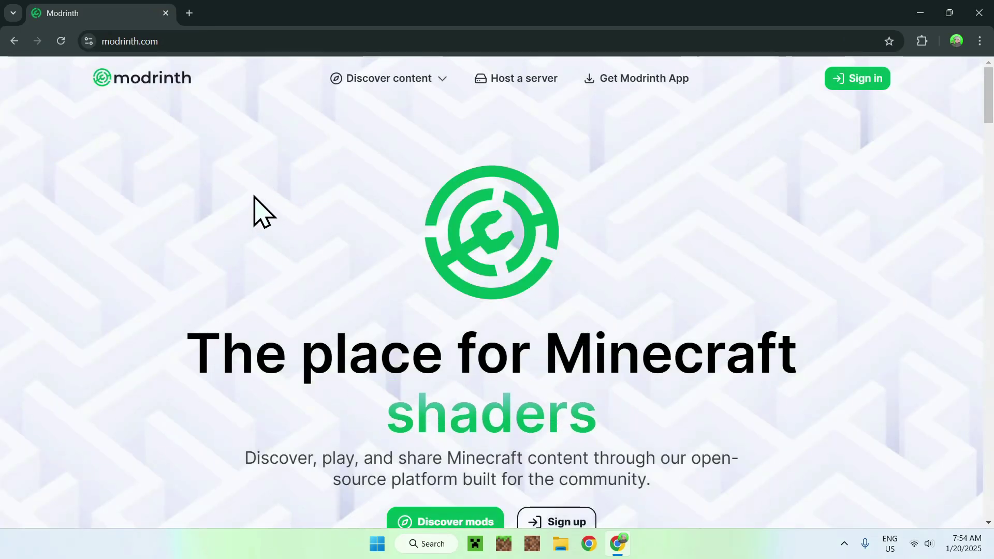
- Browse Modrinth's Shaders category and search it for "Hysteria"
click(395, 87)
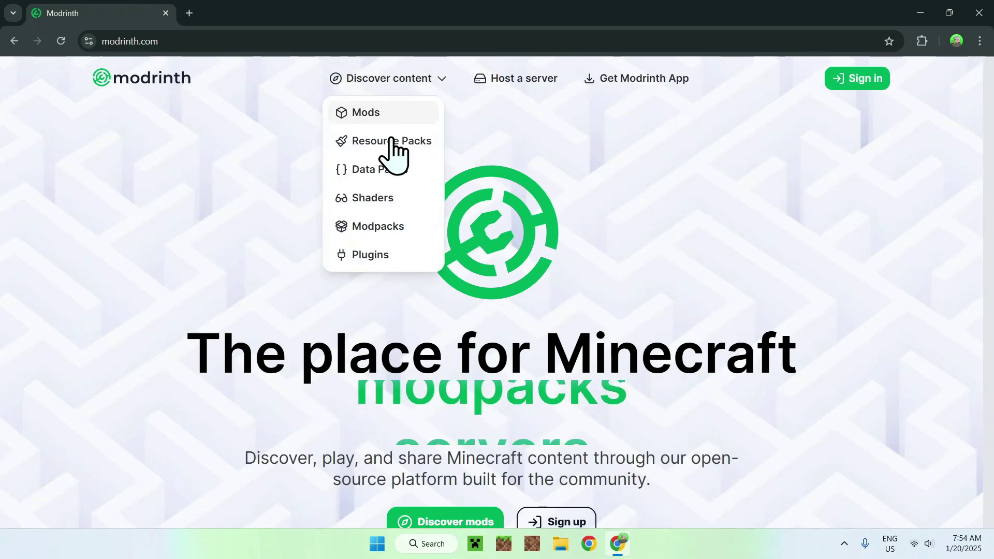
click(391, 202)
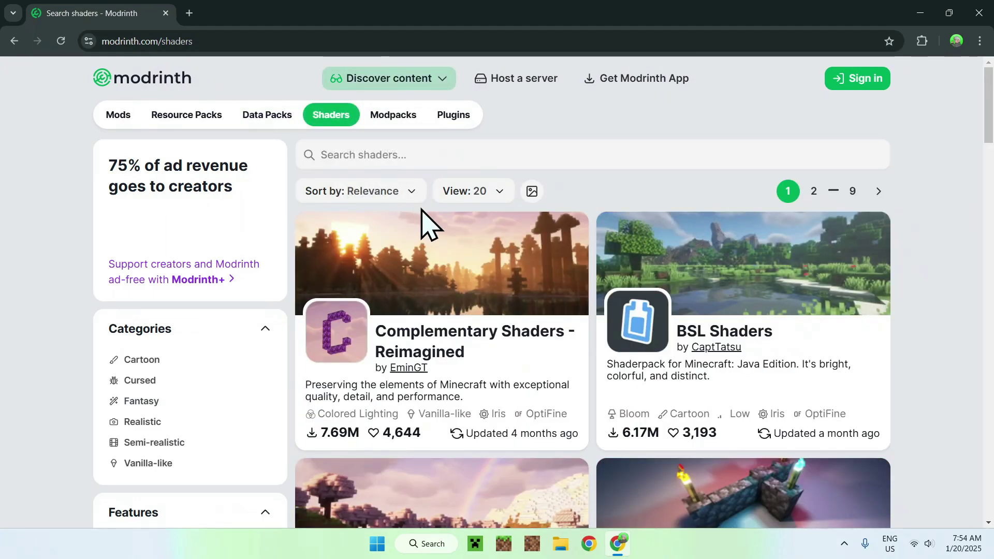
click(594, 155)
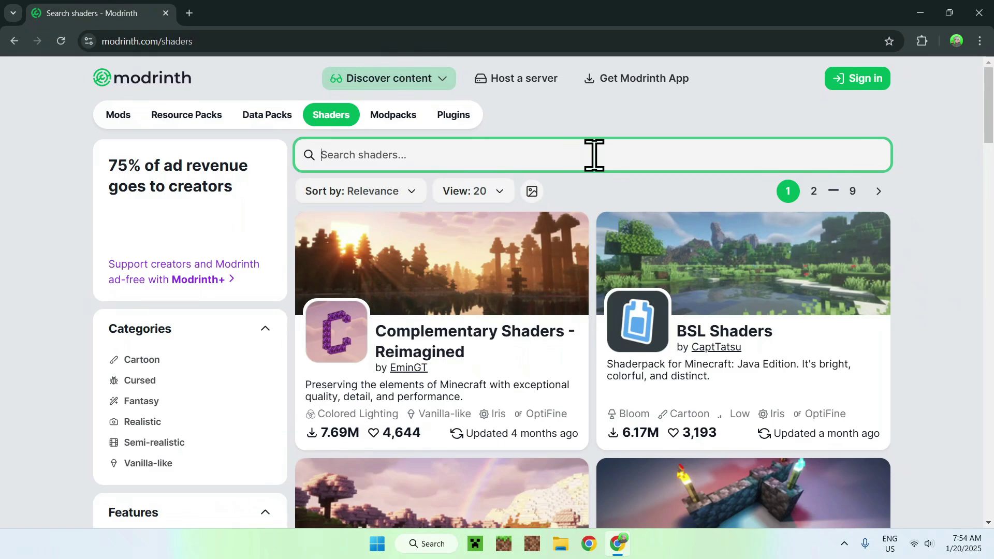
text(Hysteria)
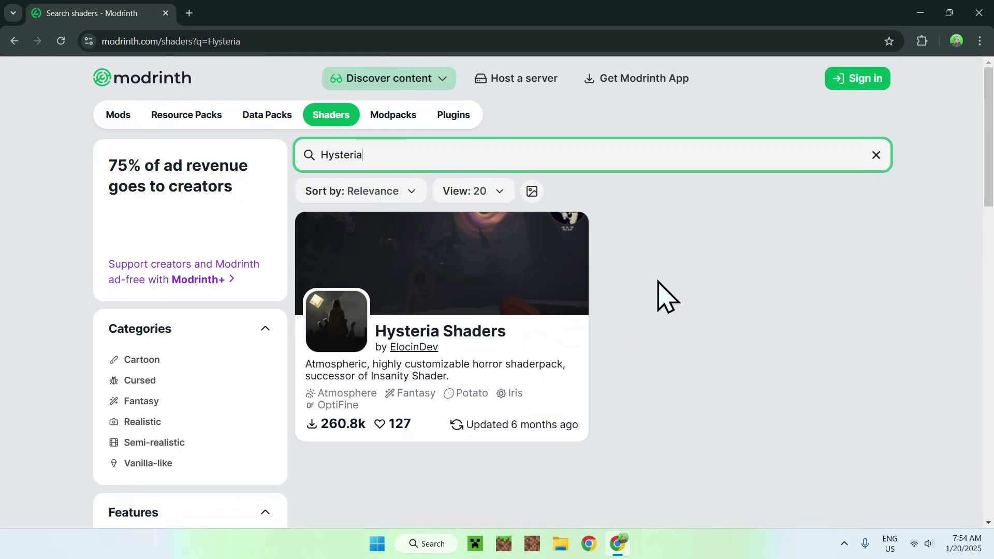
- Open the Hysteria Shaders project and download version 1.2.1 from its version list
click(424, 337)
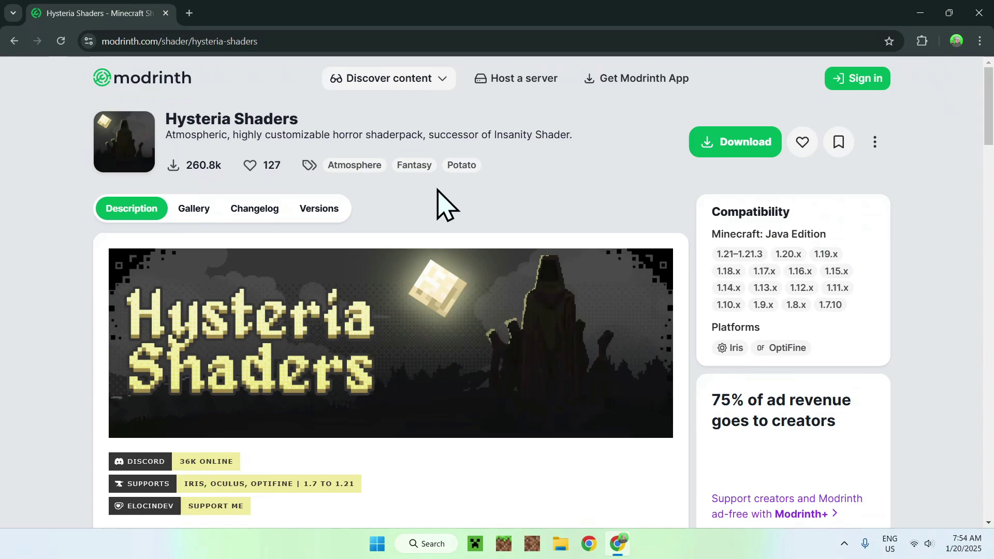
click(317, 216)
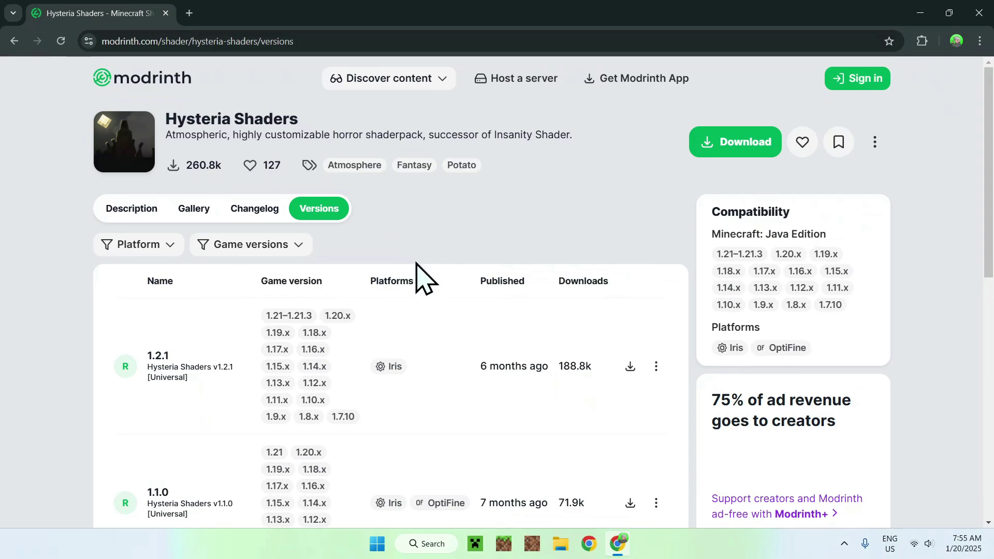
click(630, 367)
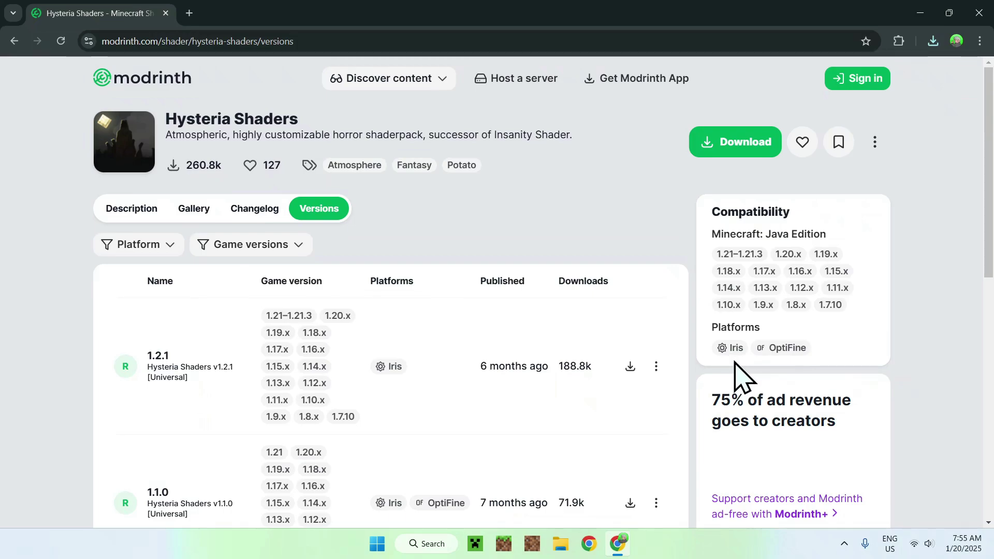
- Search Google for "Iris Shaders" in a new browser tab
click(189, 13)
click(349, 241)
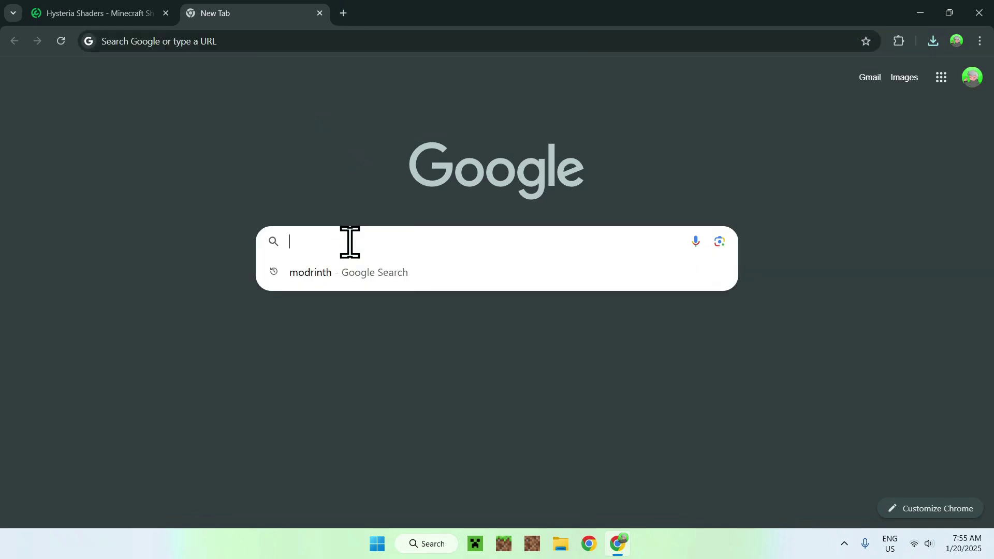
text(I)
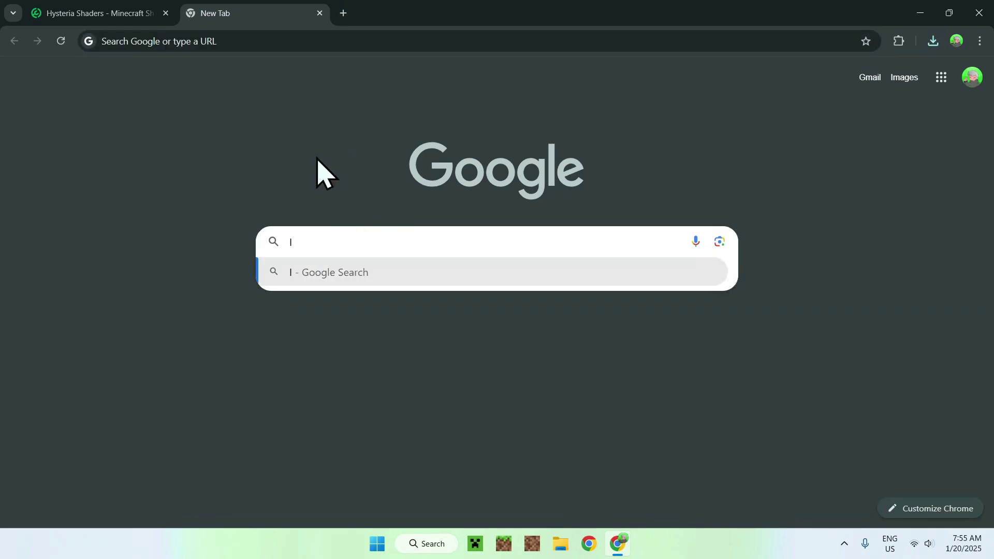
text(ris Shaders)
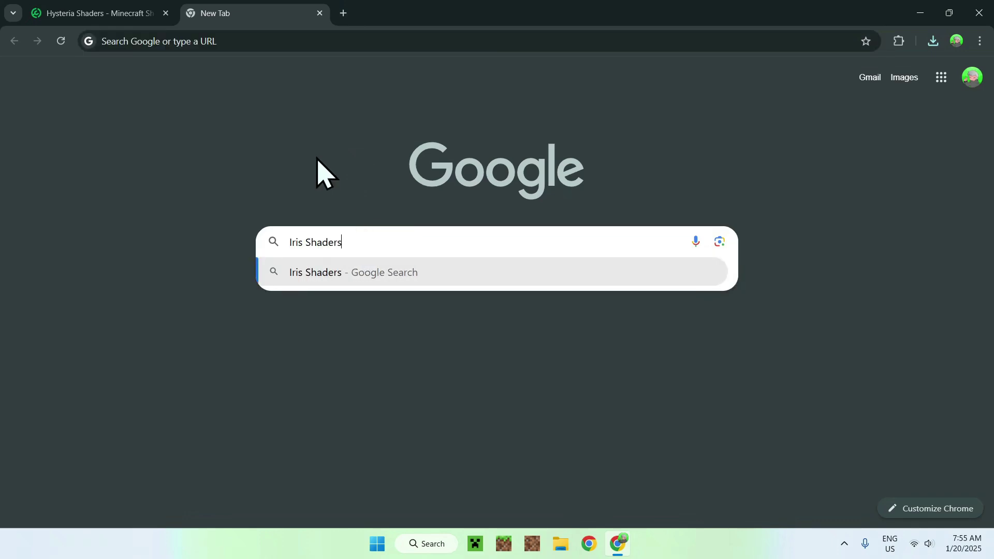
key(Return)
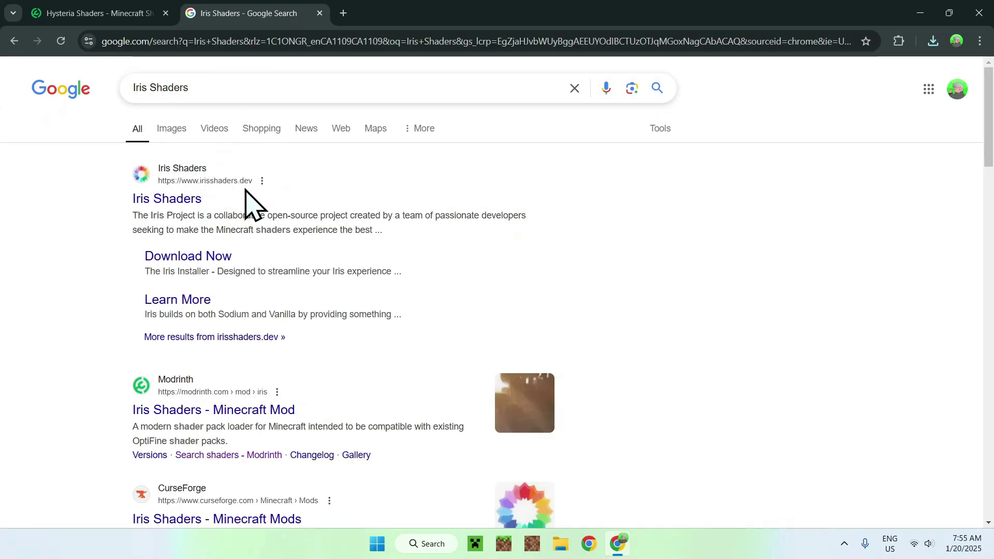
- Open the official irisshaders.dev site and download the Iris installer as a universal JAR
click(167, 207)
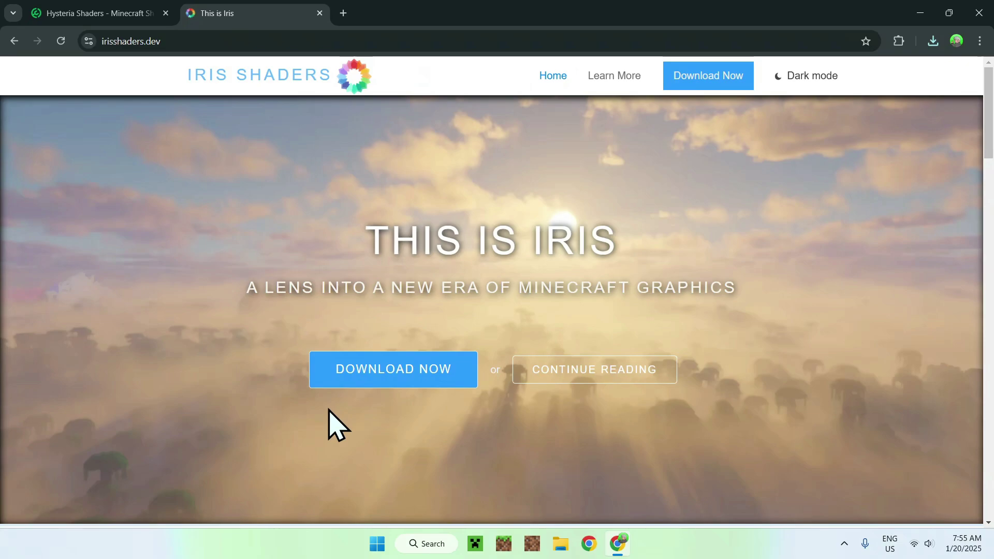
click(387, 382)
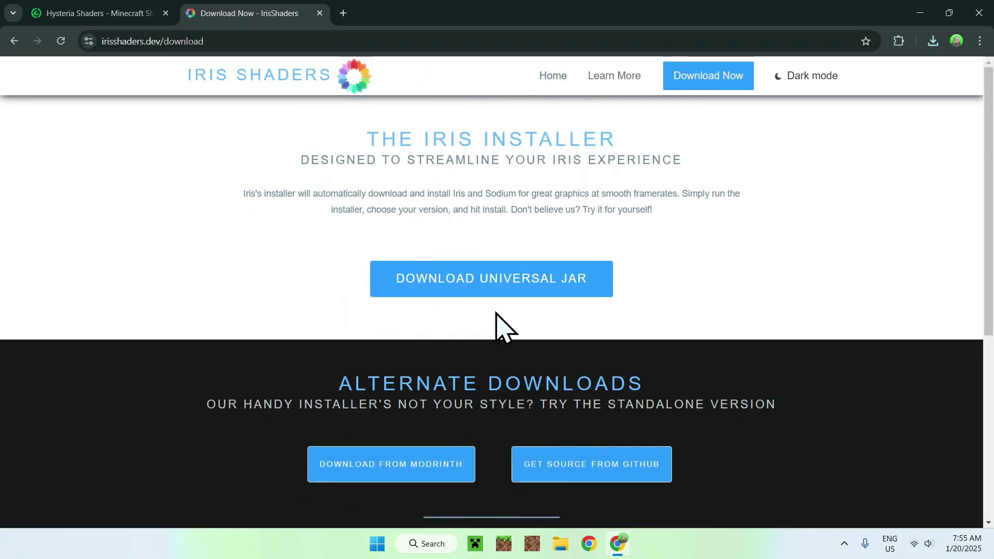
click(490, 290)
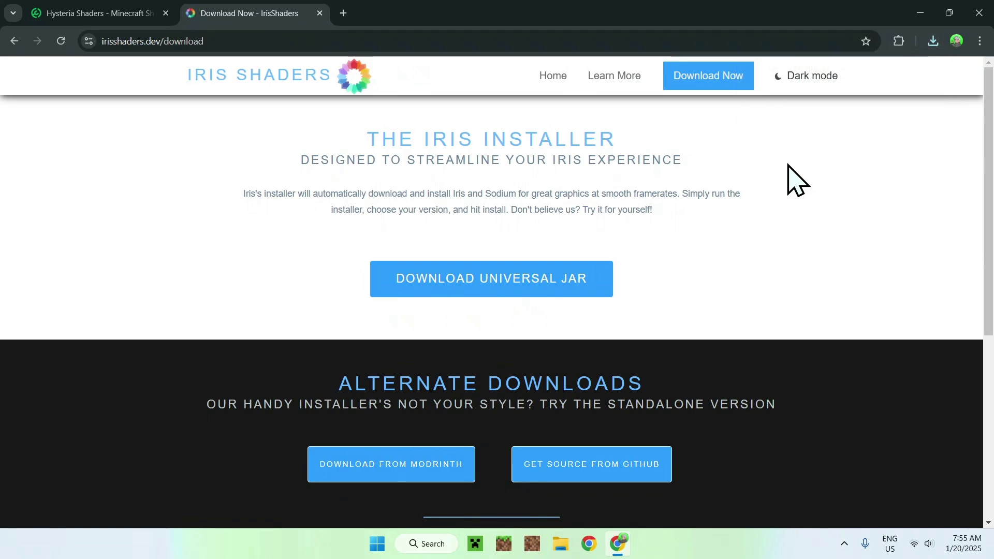
- Search Google for "JDK23" in a new browser tab and open Oracle's Java Downloads page, clear of its pop-up
click(343, 14)
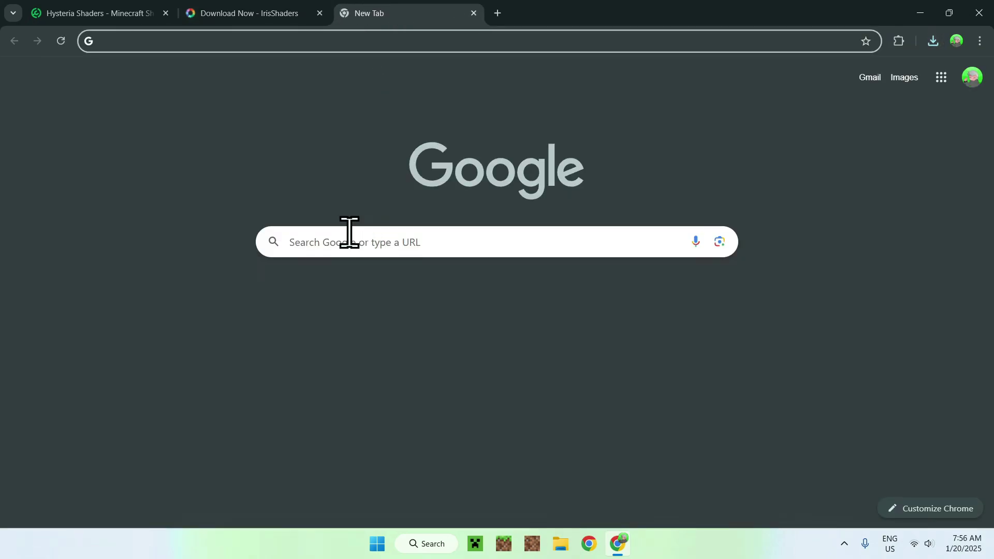
click(331, 240)
text(JDK23)
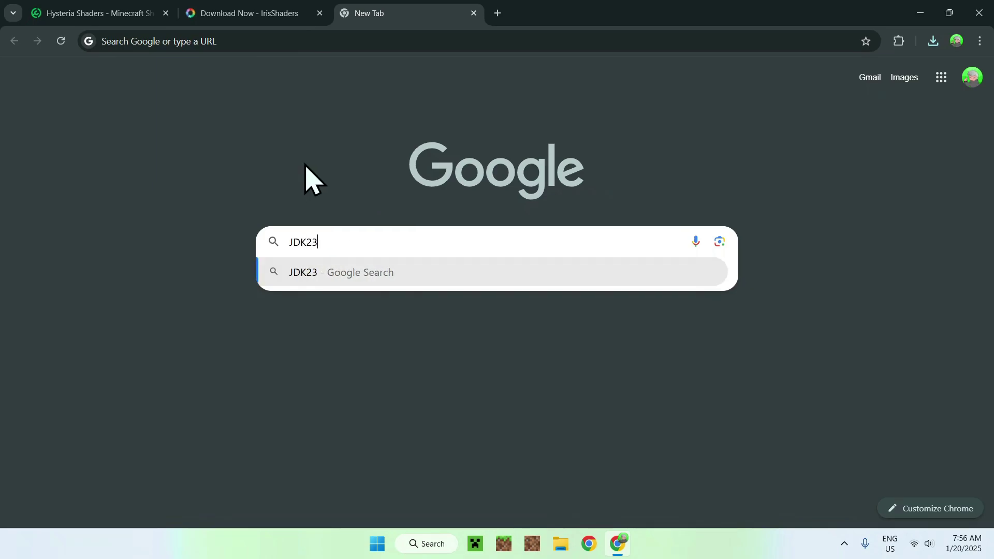
key(Return)
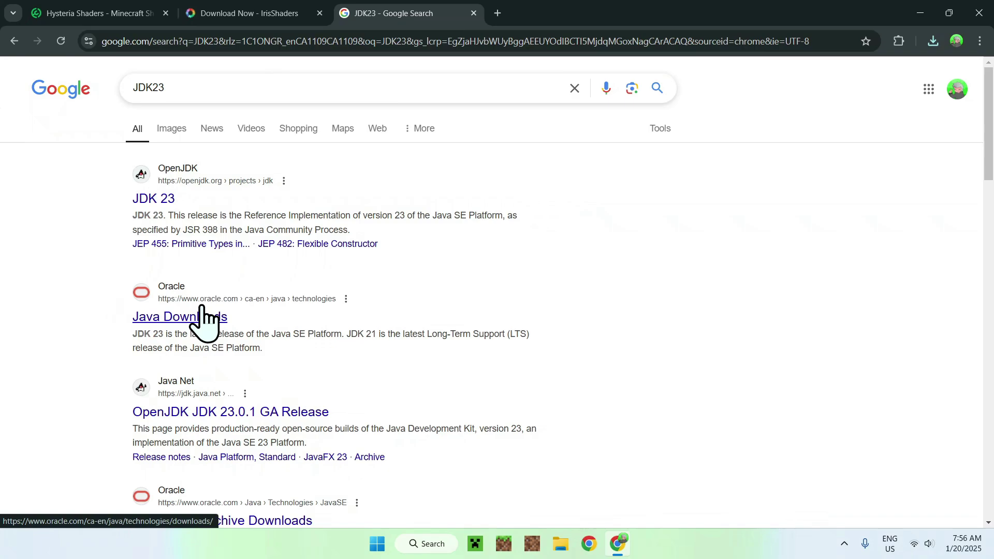
click(176, 318)
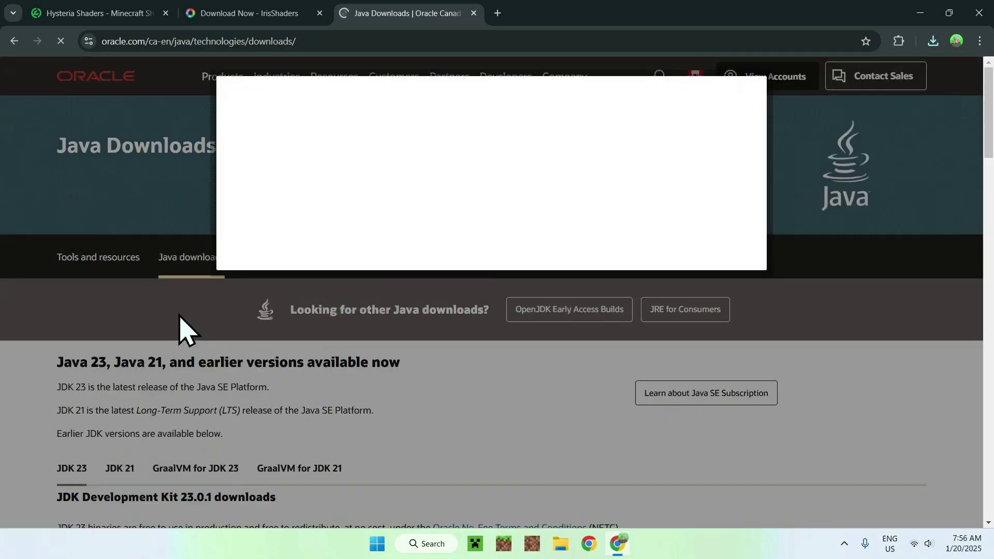
click(246, 248)
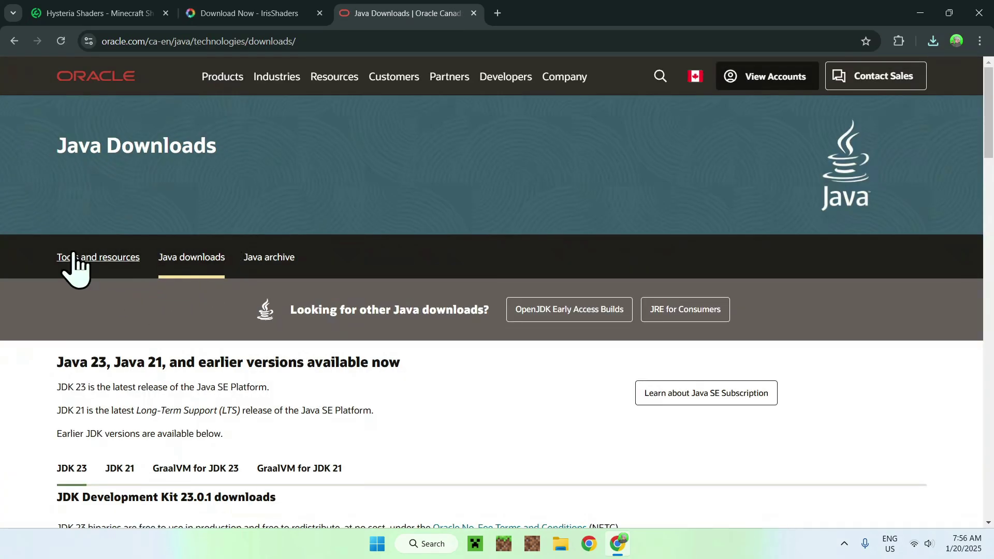
- Show the Windows downloads for JDK 23 and examine the installer options offered on the page
scroll(170, 197, down, 2)
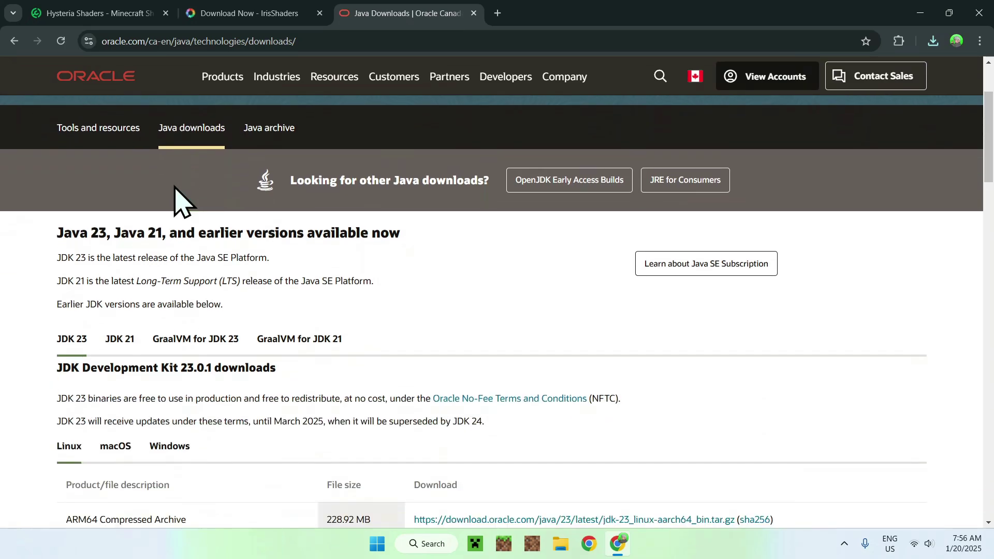
scroll(62, 264, down, 1)
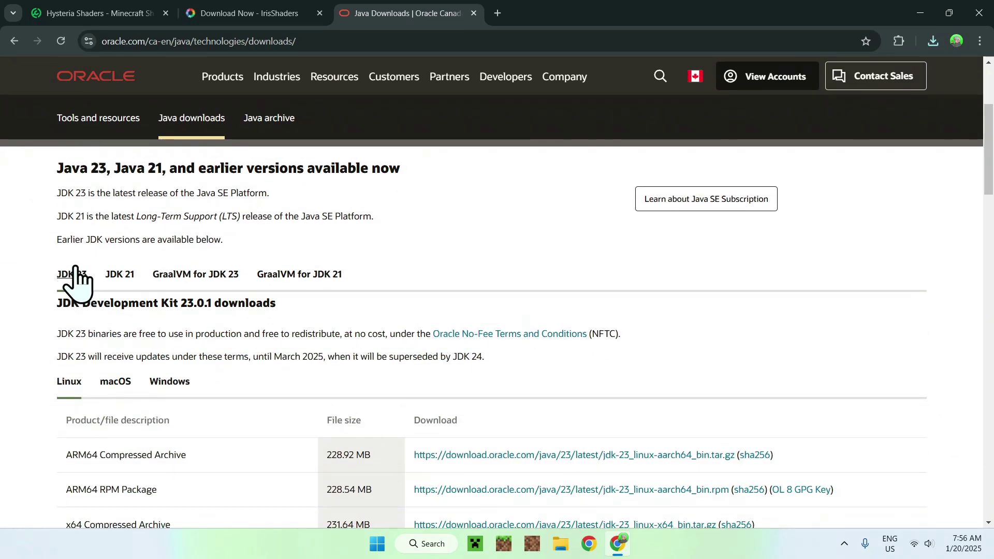
click(169, 383)
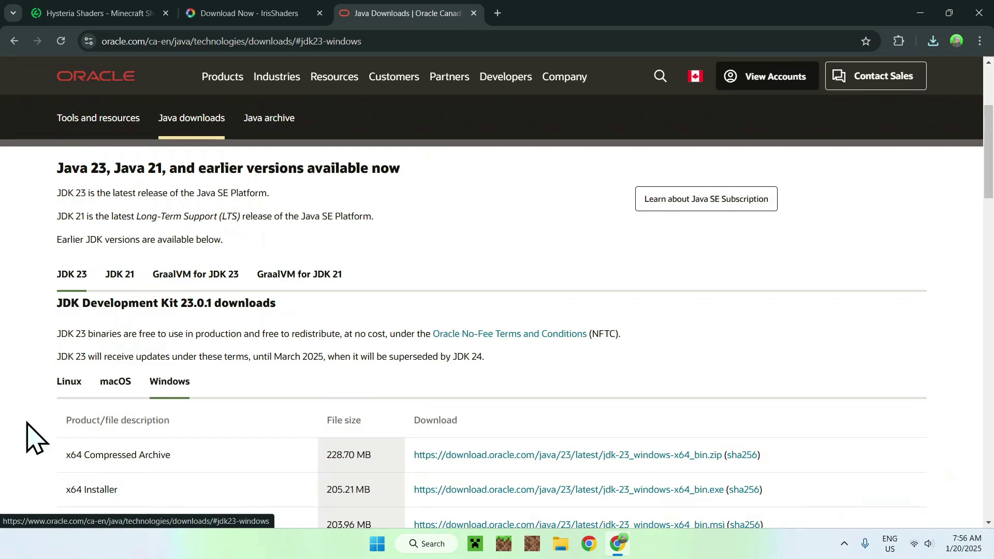
scroll(27, 423, up, 3)
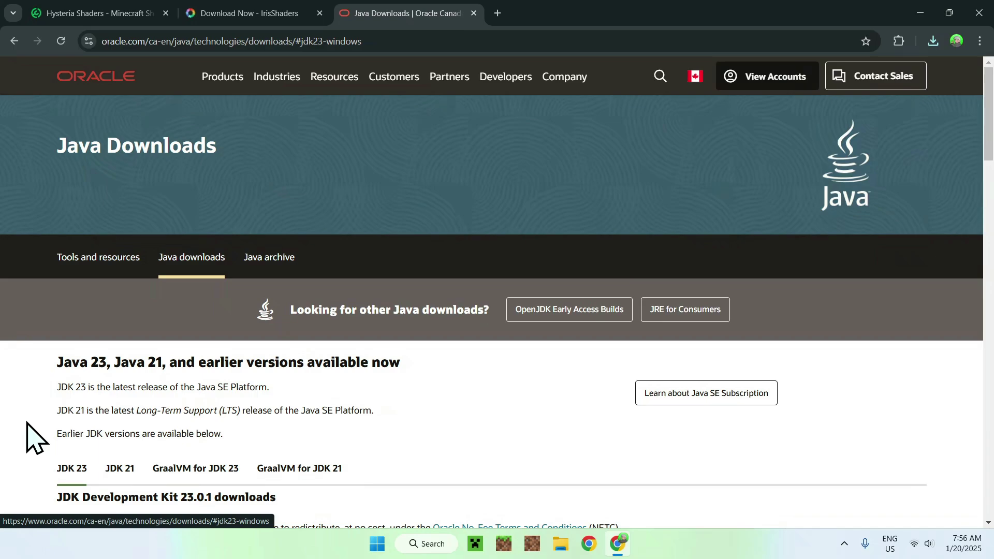
scroll(26, 409, down, 4)
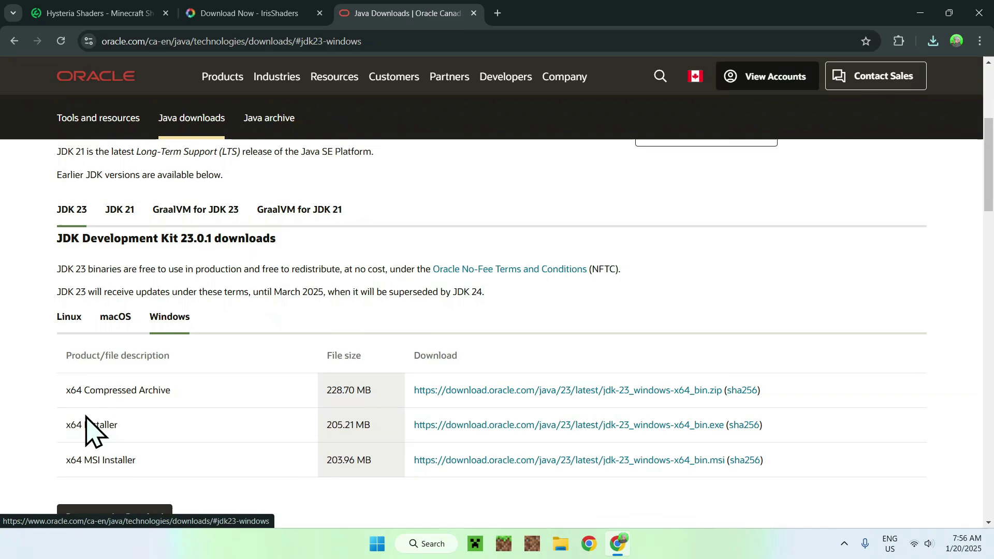
scroll(33, 375, up, 3)
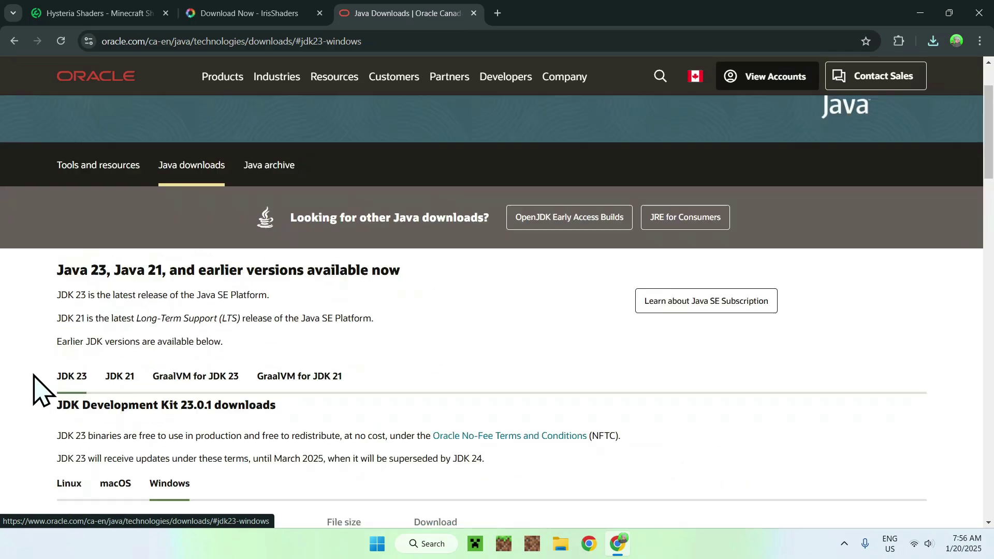
scroll(33, 374, up, 2)
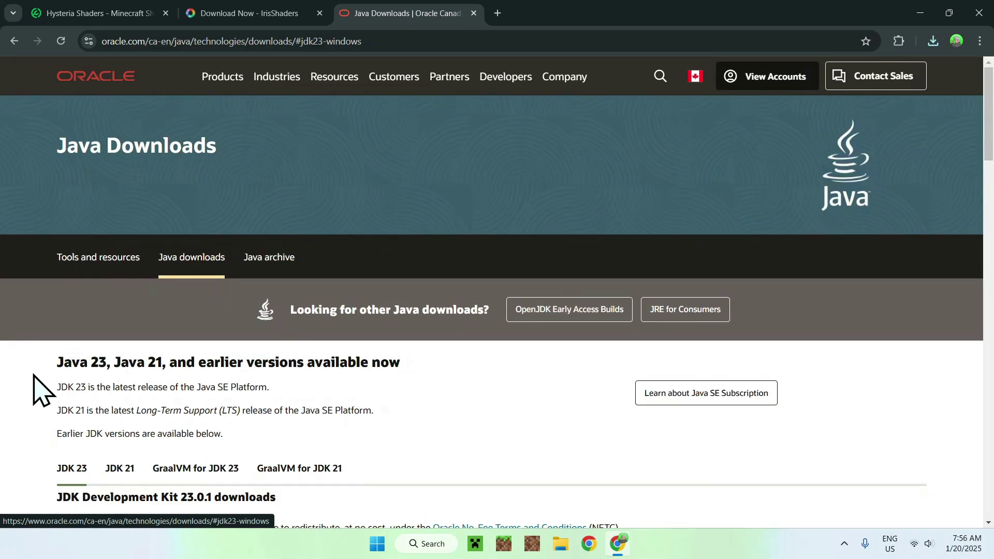
- Close the browser and run Iris-Installer-3.2.1.jar from the Downloads folder in File Explorer
click(978, 13)
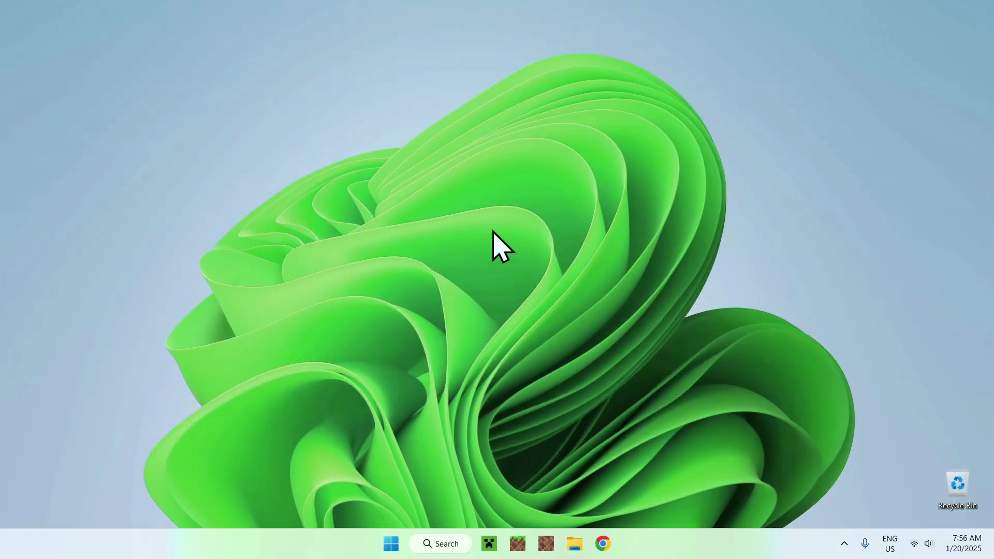
click(573, 542)
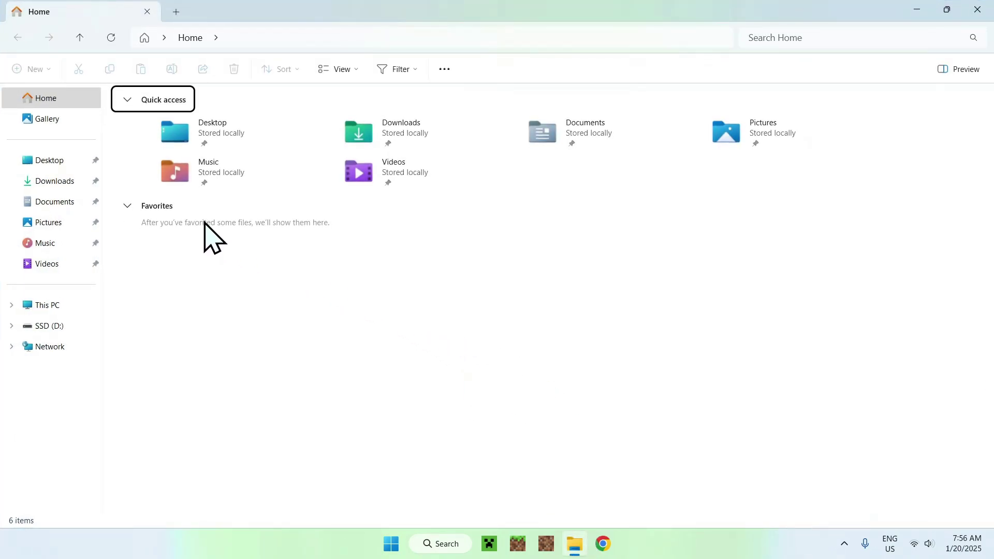
click(56, 182)
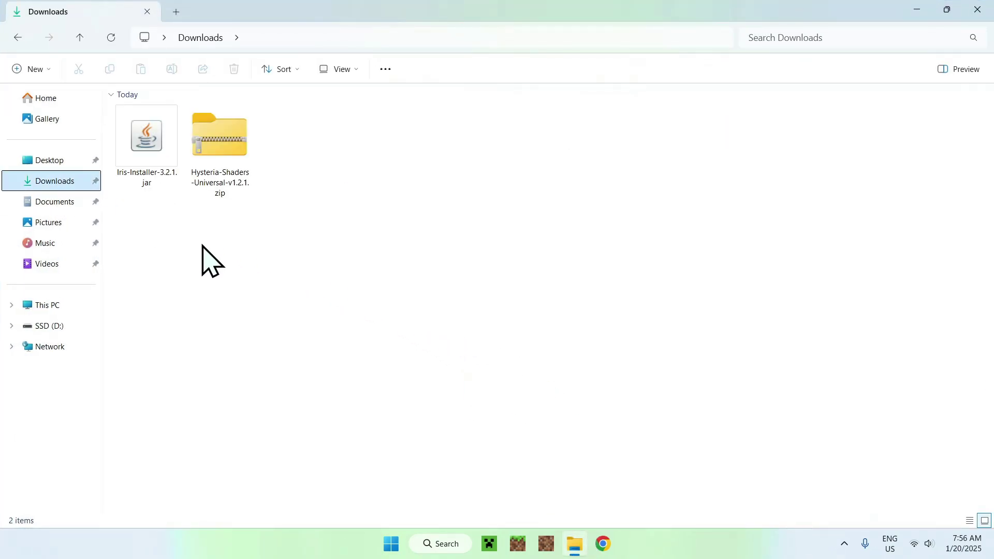
click(139, 184)
double_click(139, 184)
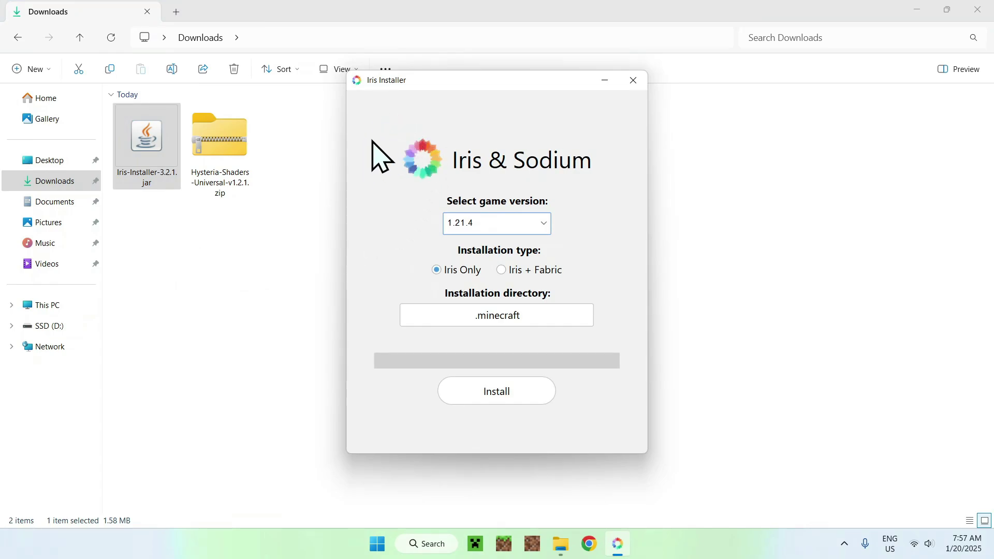
- Install Iris for game version 1.21.4 into the .minecraft directory, and close the installer
click(458, 224)
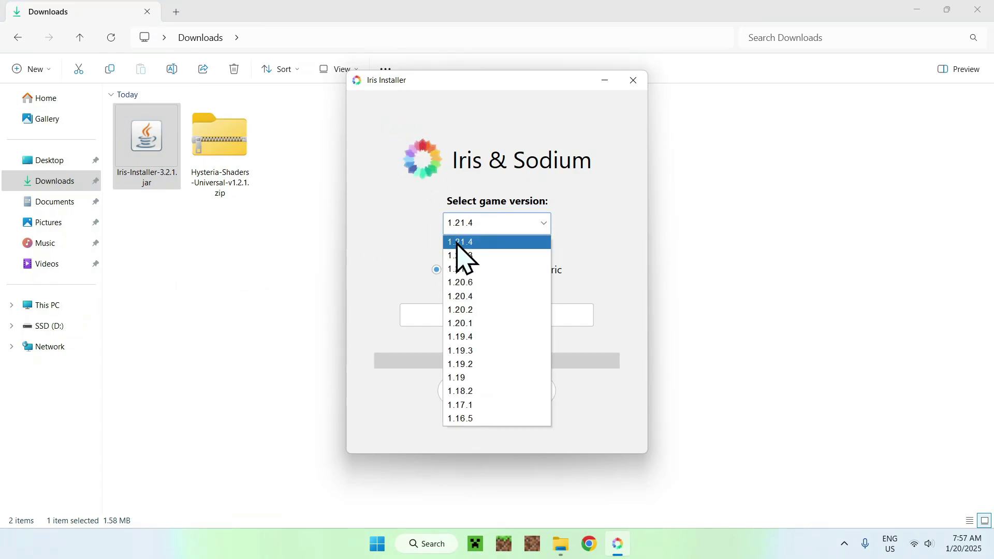
click(458, 243)
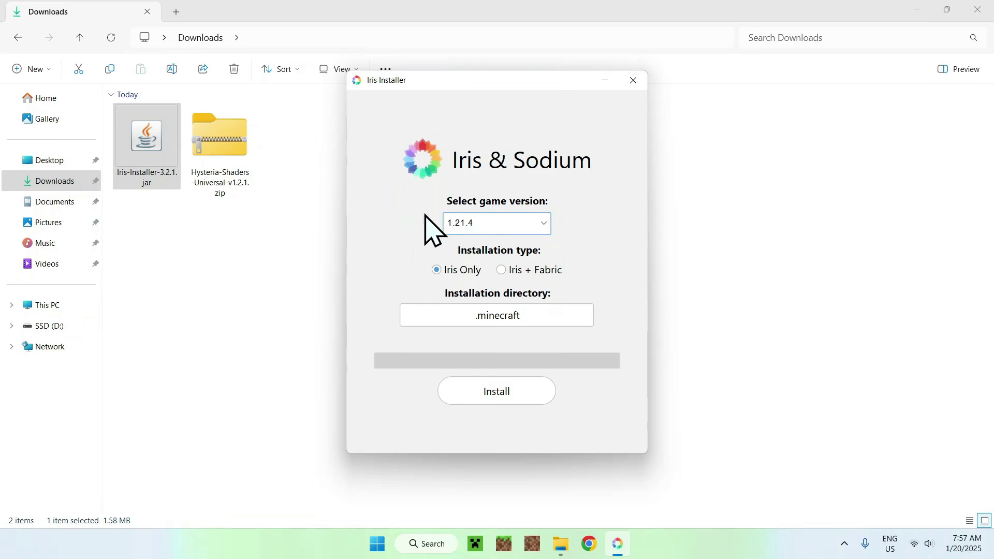
click(449, 226)
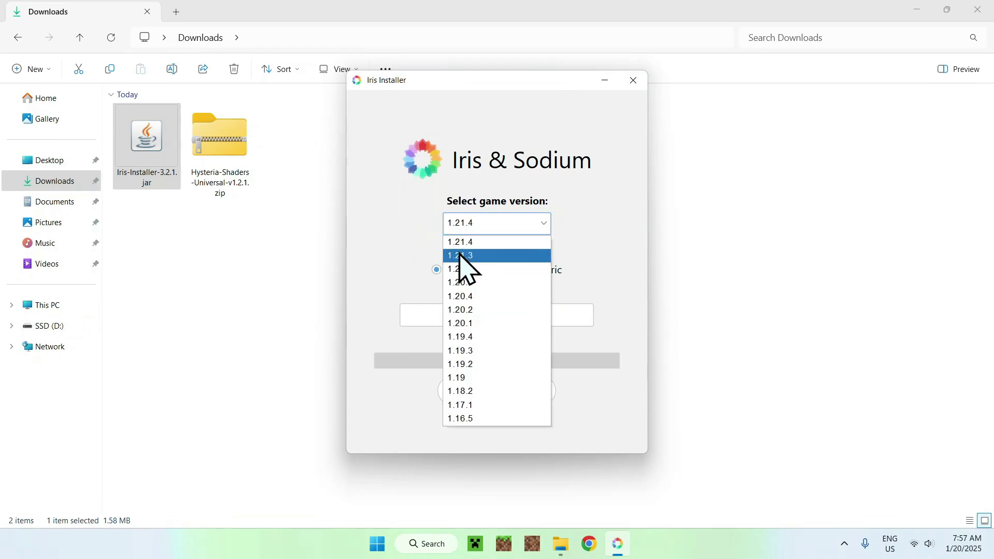
click(456, 252)
click(471, 225)
click(472, 241)
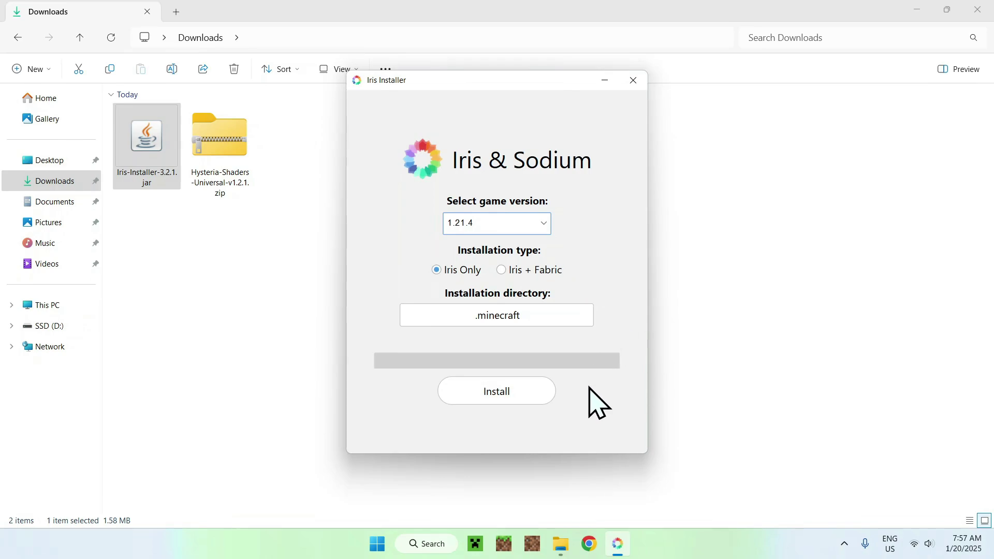
click(495, 399)
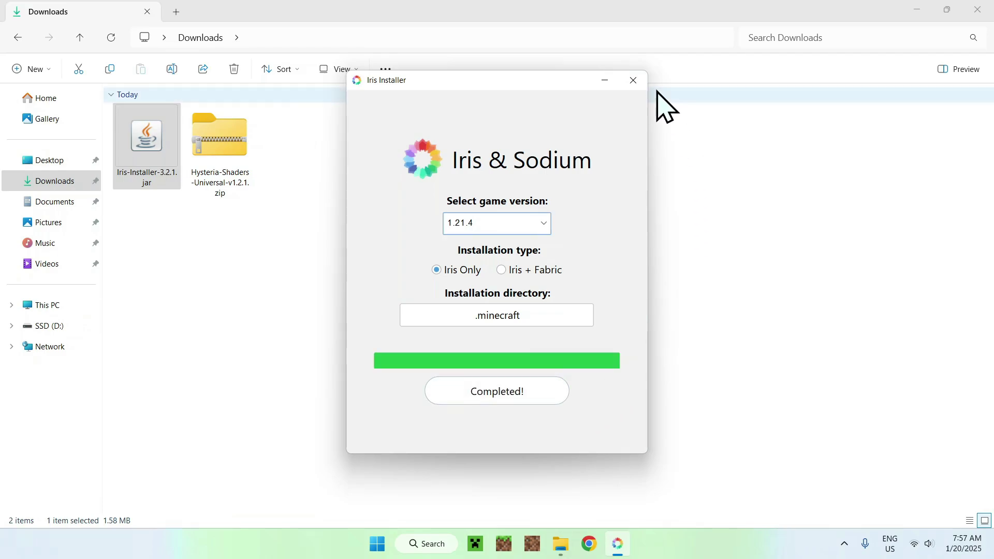
click(633, 80)
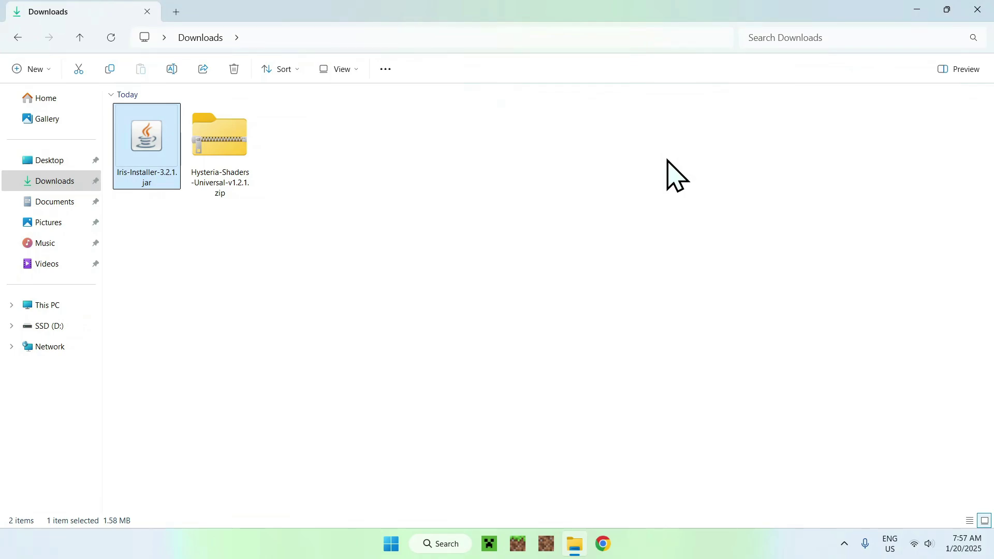
- In Minecraft Launcher, open the game folder of the "Iris & Sodium for 1.21.4" installation and go into its shaderpacks folder
click(490, 545)
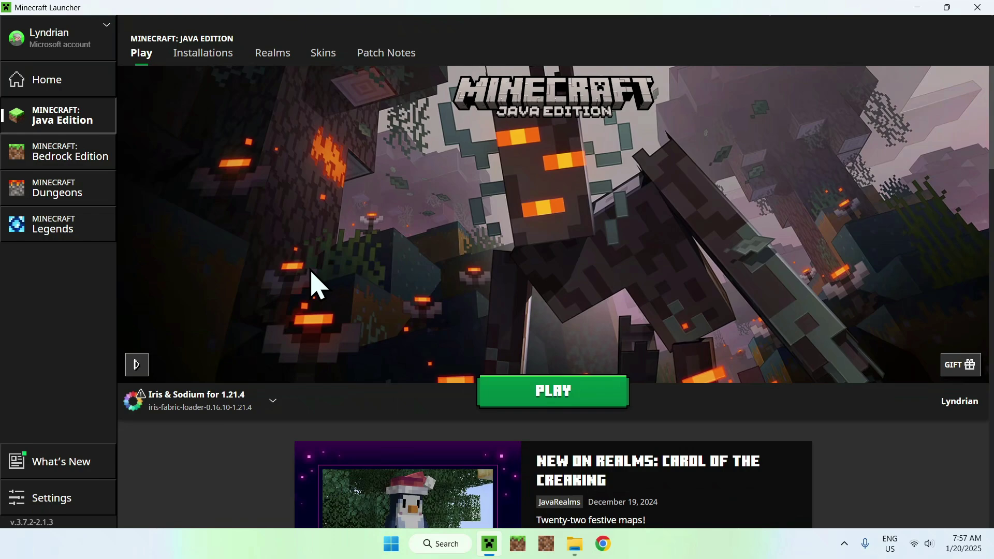
click(206, 60)
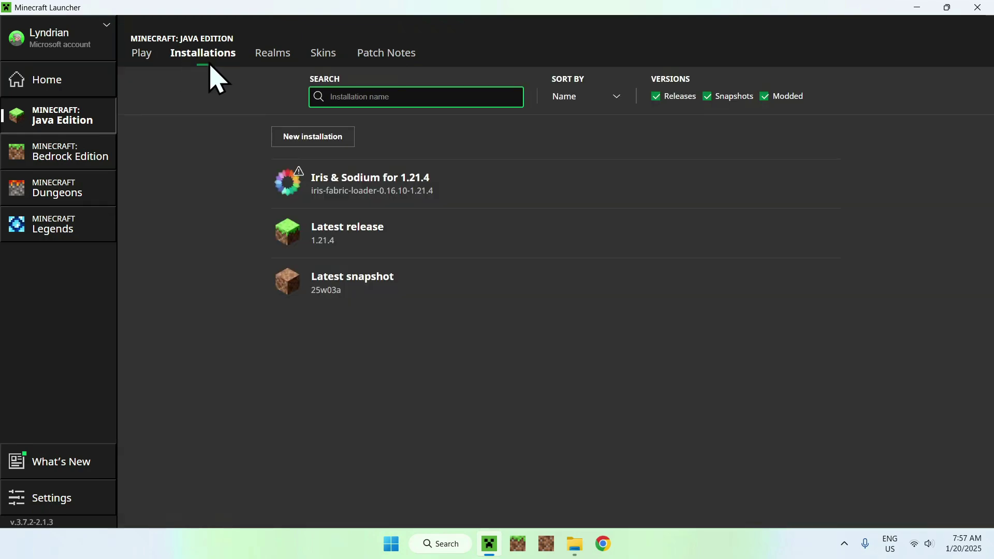
mouse_move(492, 203)
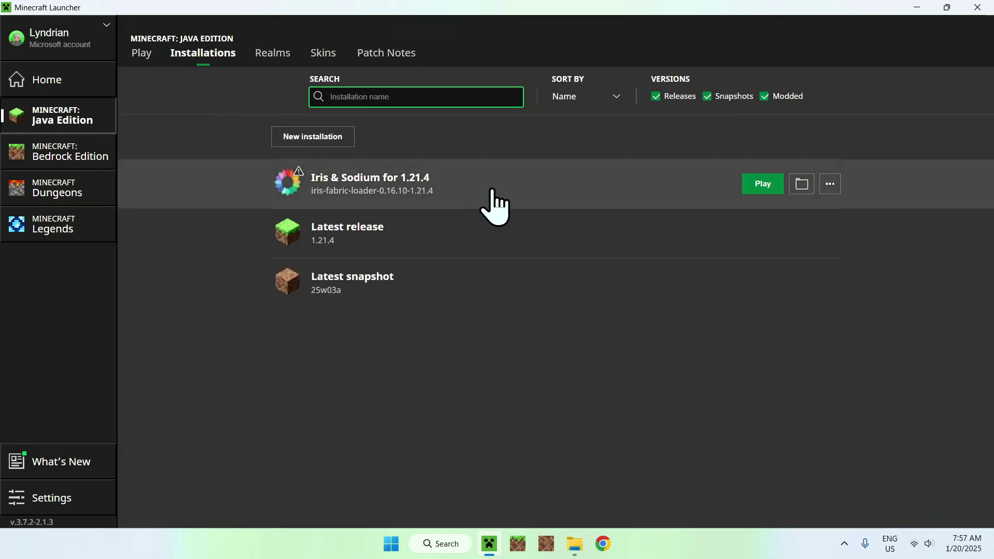
click(800, 181)
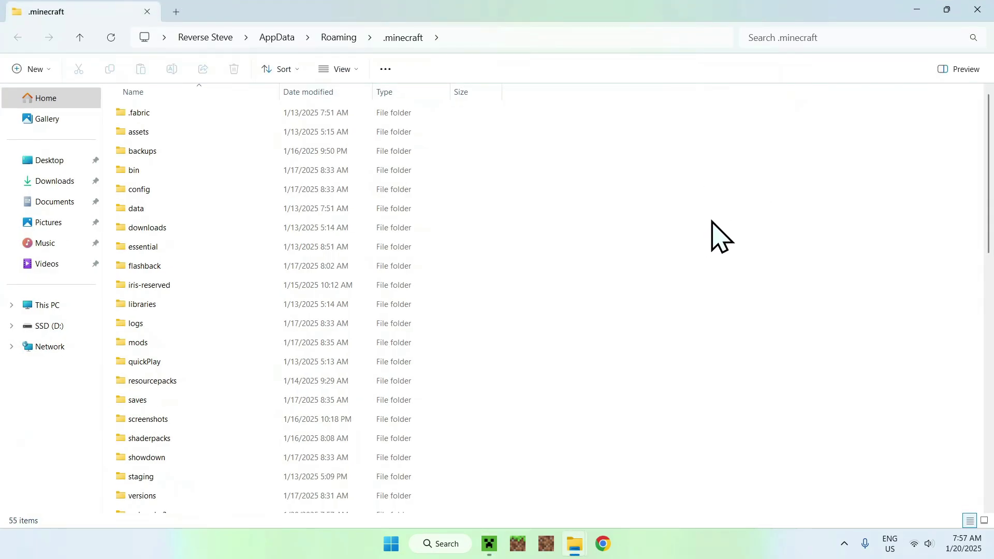
click(310, 438)
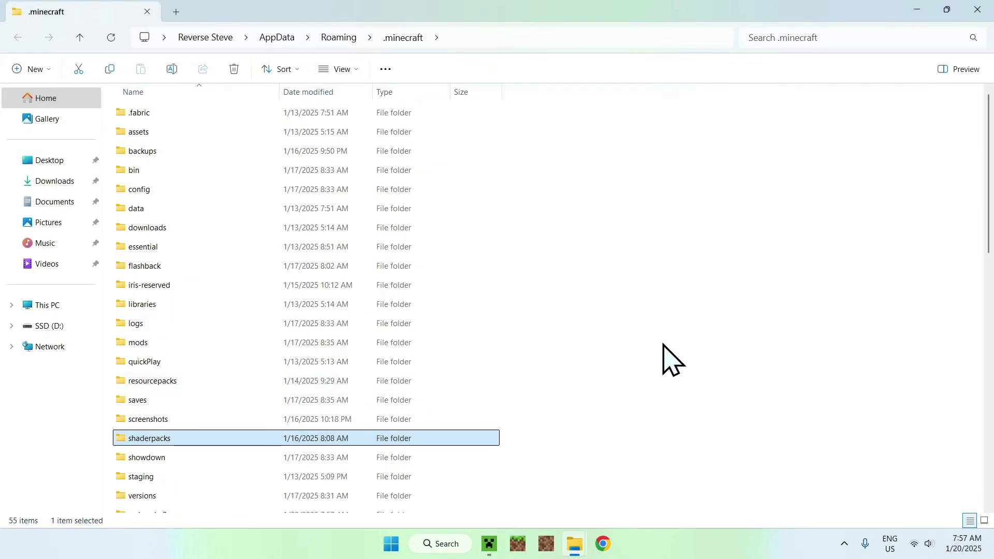
double_click(250, 437)
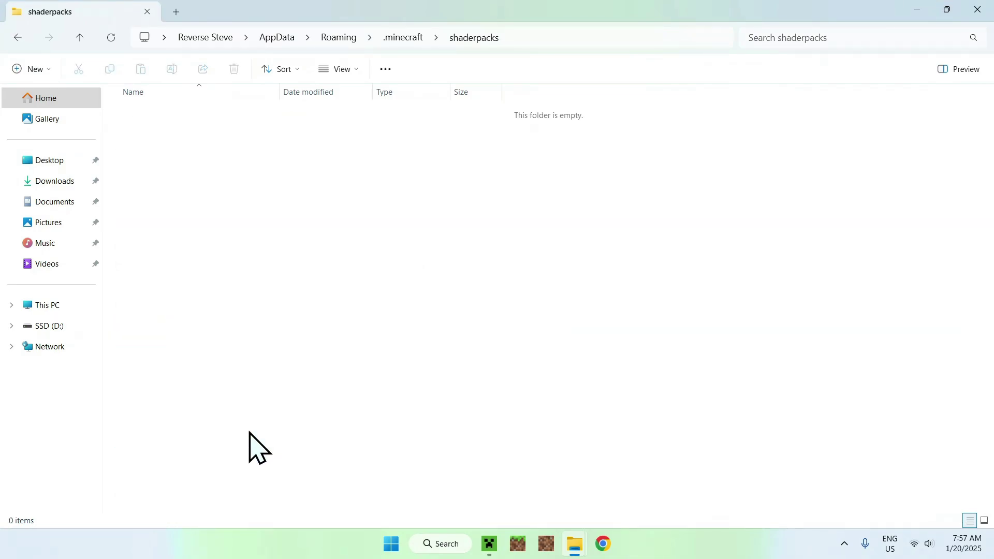
- Copy Hysteria-Shaders-Universal-v1.2.1.zip from Downloads into the shaderpacks folder
click(58, 182)
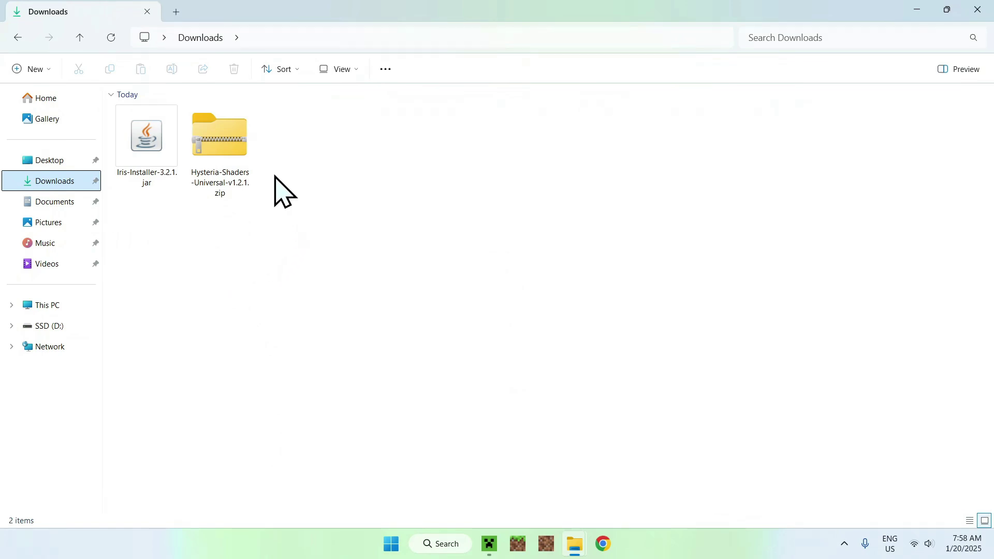
click(229, 158)
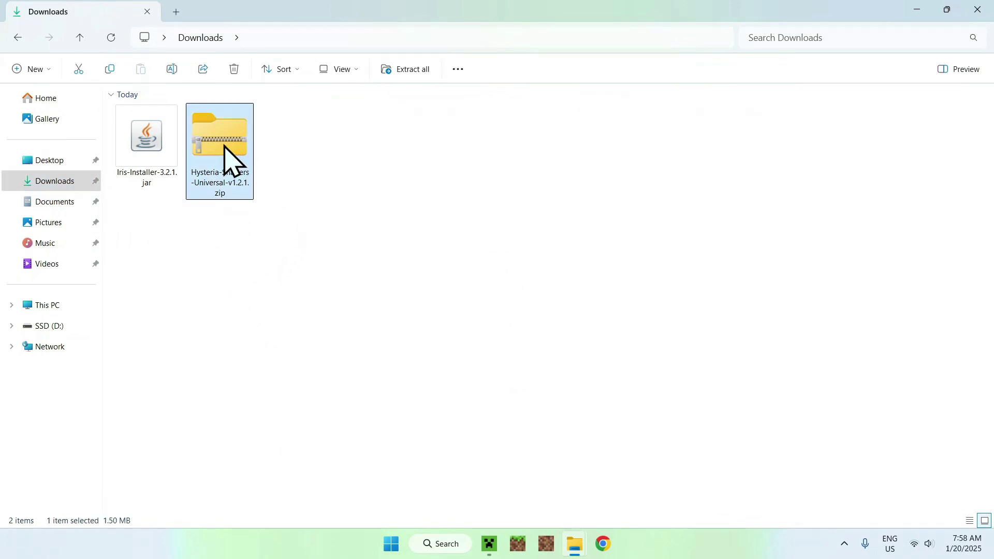
click(111, 69)
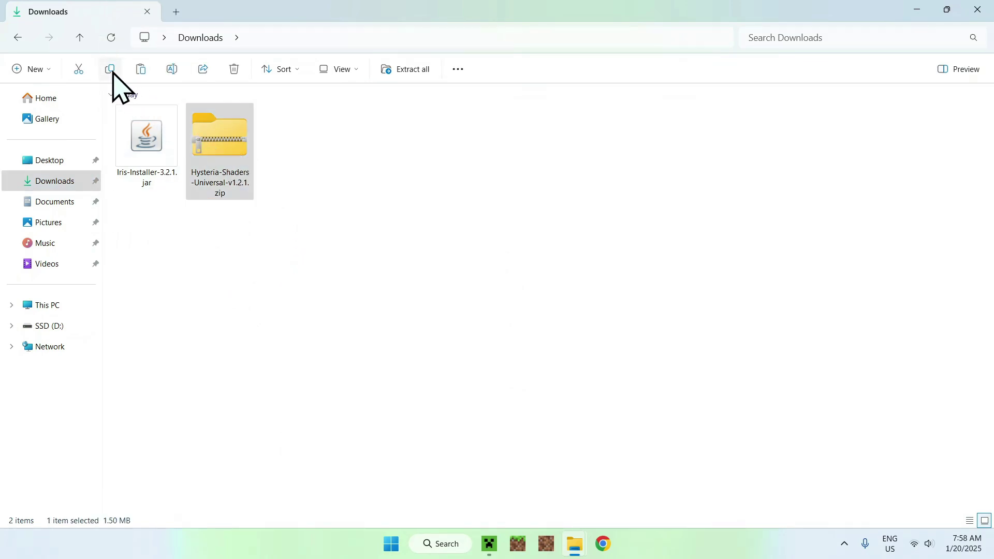
click(17, 40)
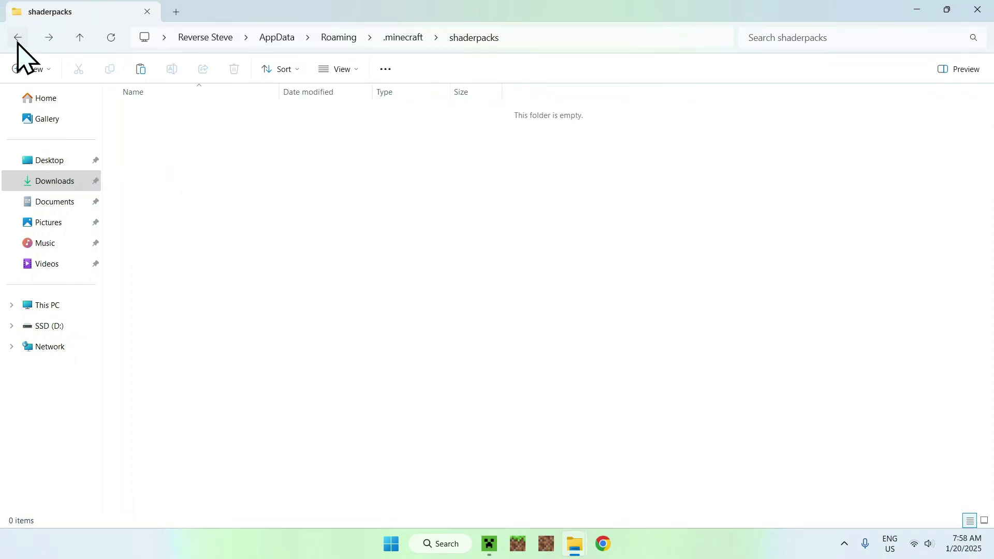
click(141, 71)
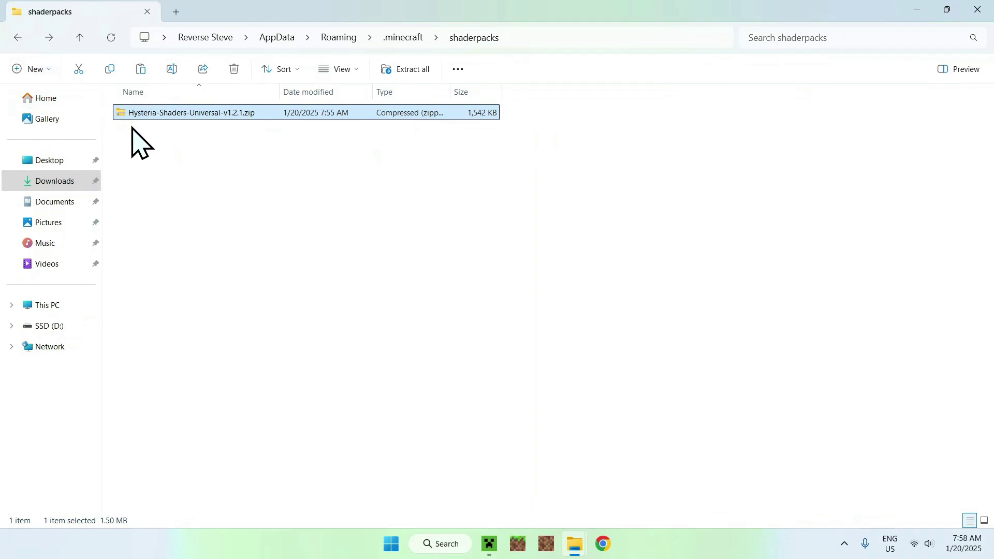
click(164, 150)
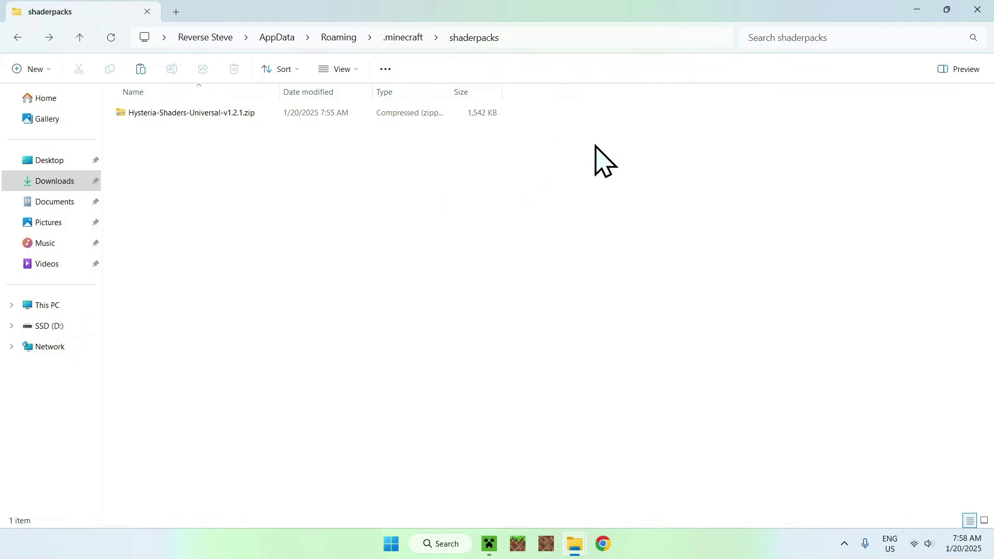
- Switch to Minecraft Launcher, start the game with "Iris & Sodium for 1.21.4", and maximize the game window
click(490, 543)
click(140, 54)
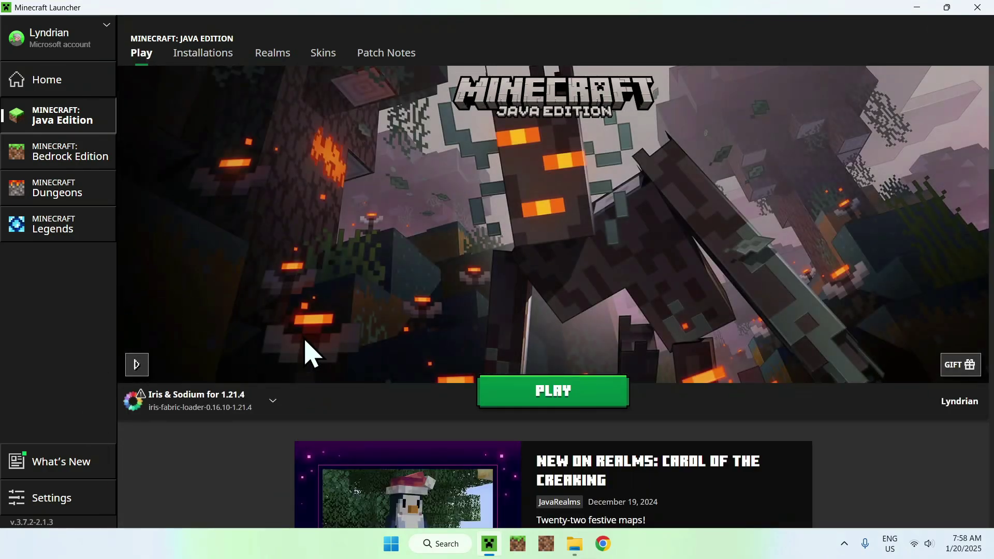
click(554, 402)
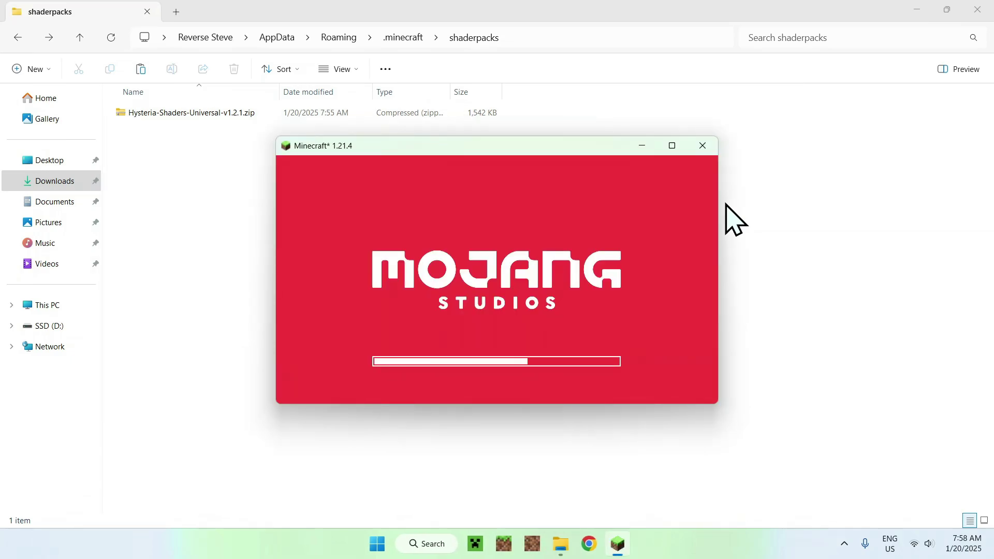
click(673, 146)
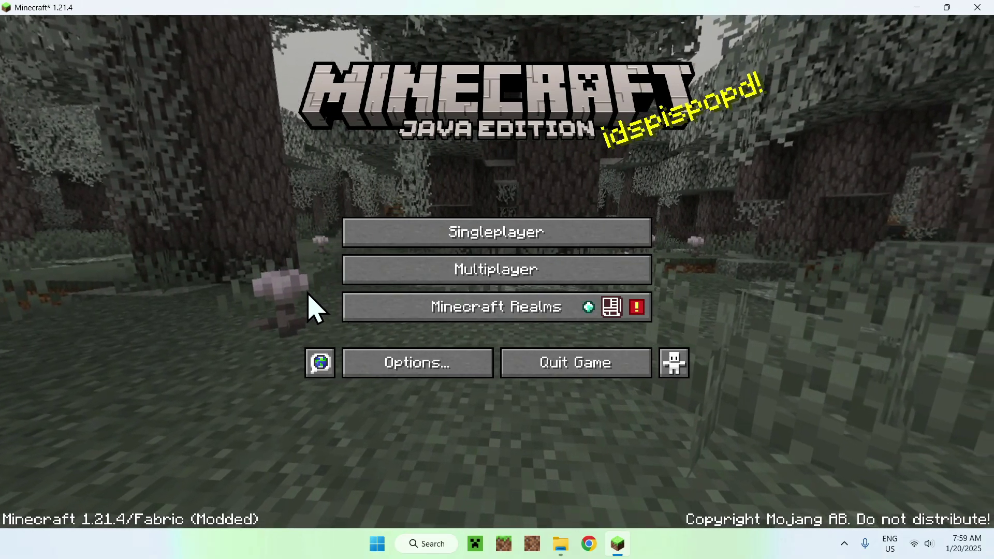
- Load the singleplayer world "Tutorials" and walk forward across the grassland
click(494, 229)
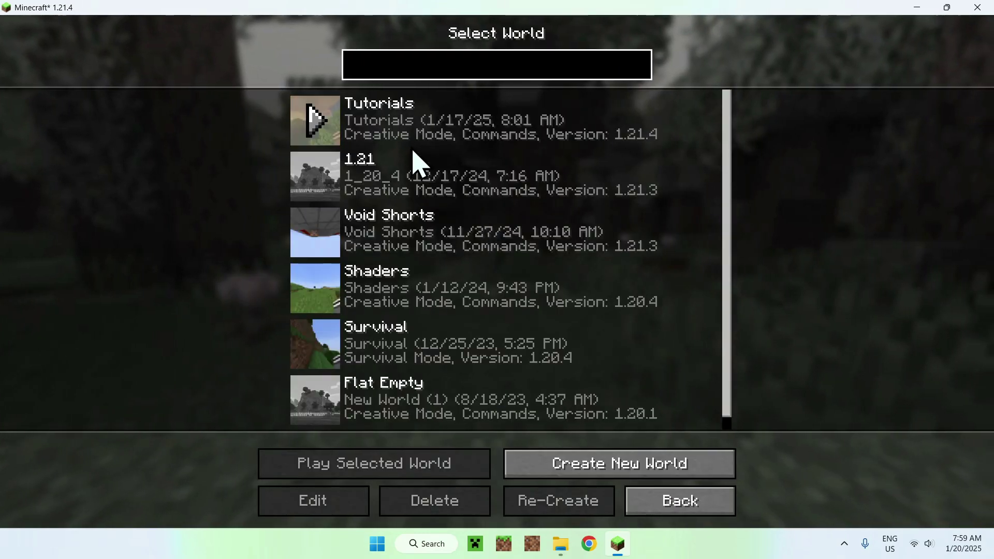
click(314, 129)
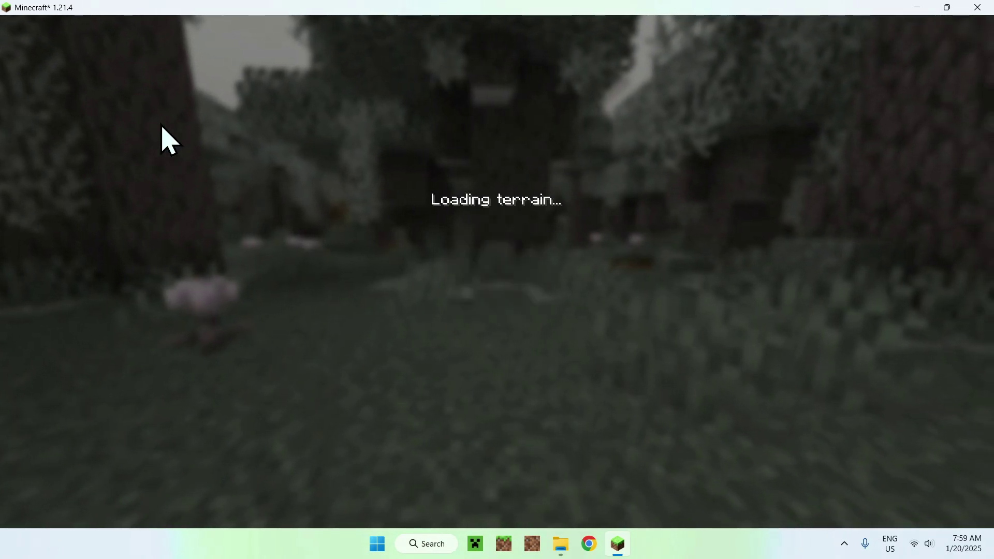
key(w)
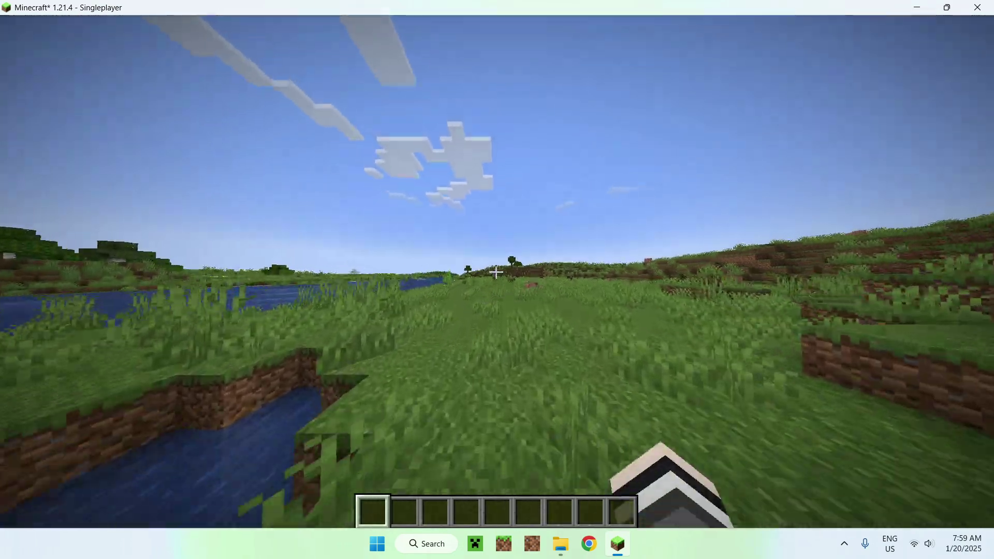
key(w)
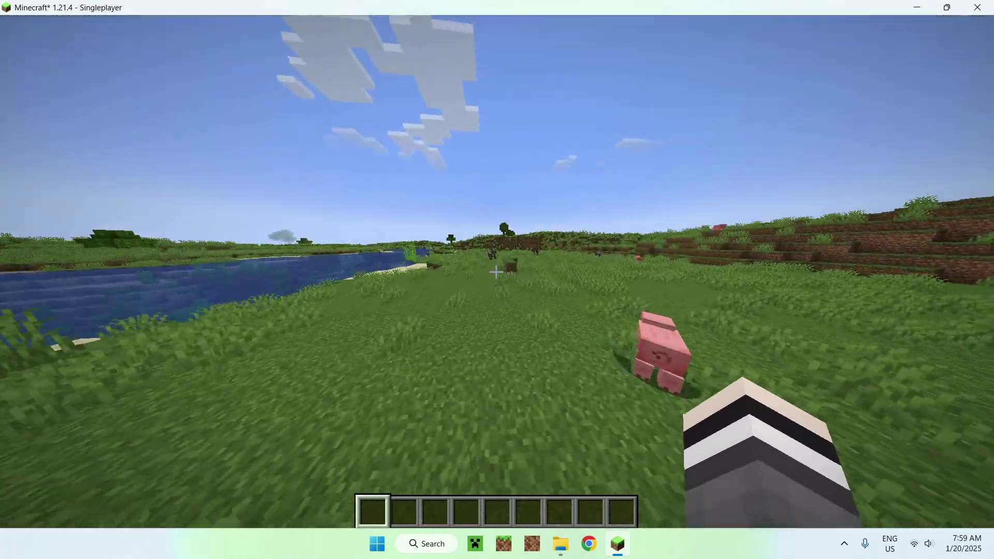
key(w)
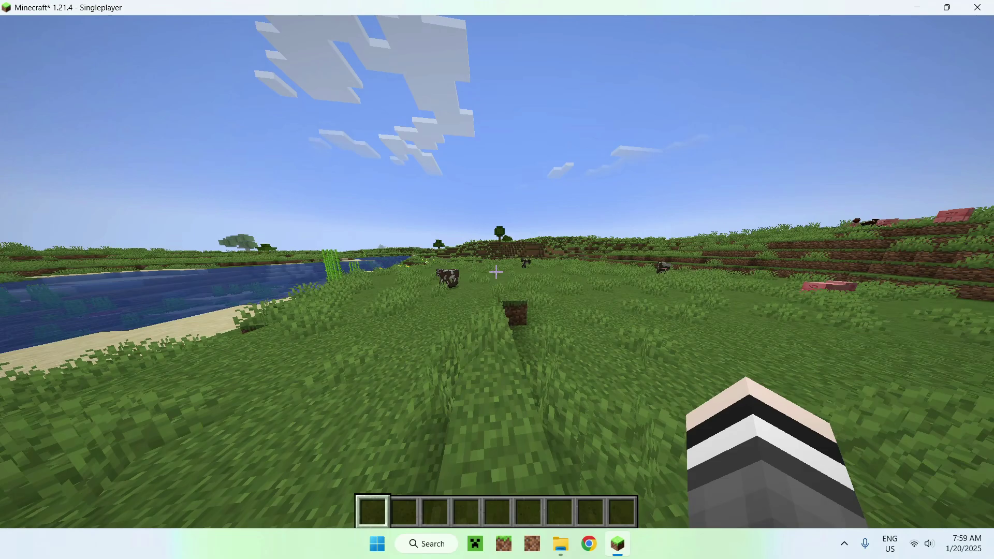
key(w)
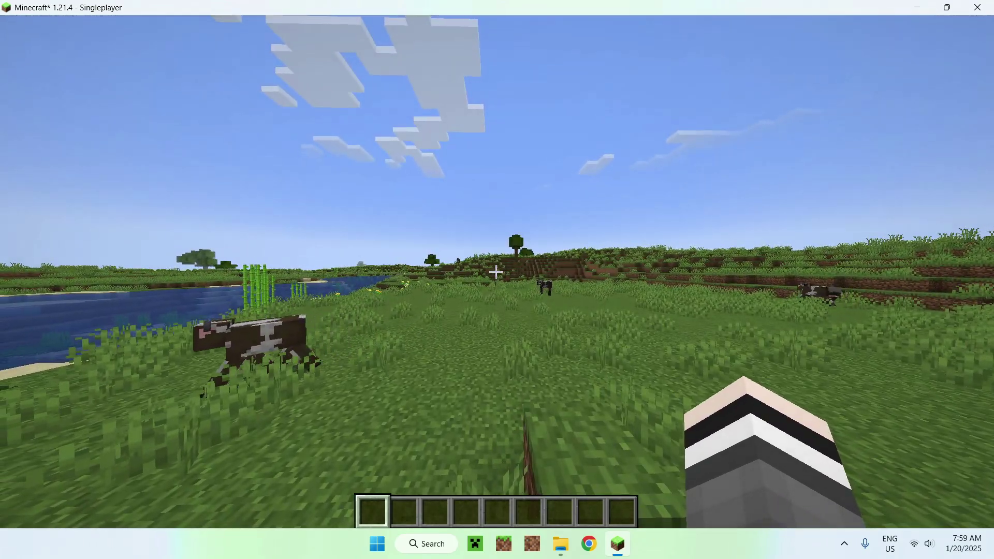
- Apply the Hysteria-Shaders-Universal-v1.2.1.zip shader pack from the video settings and return to the world
key(Escape)
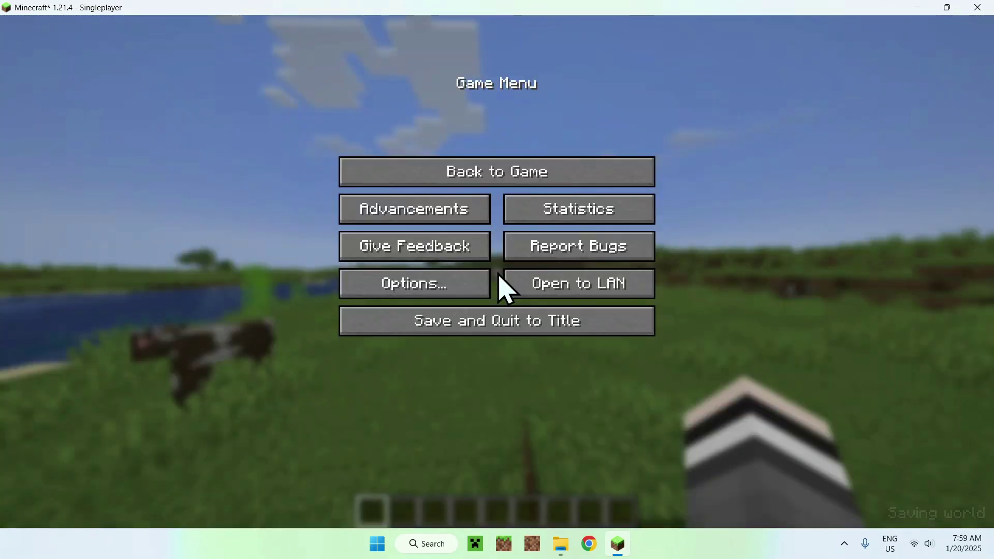
click(450, 284)
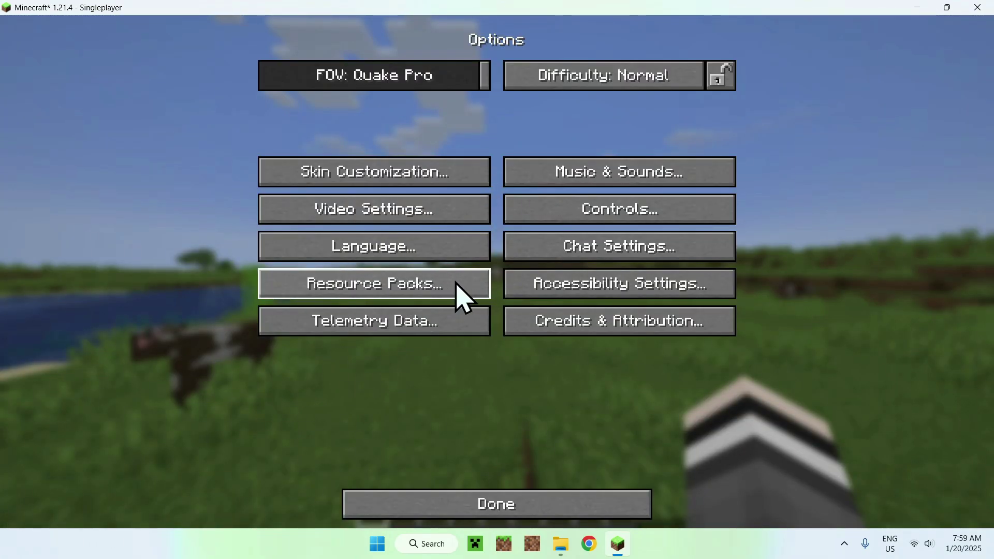
click(455, 217)
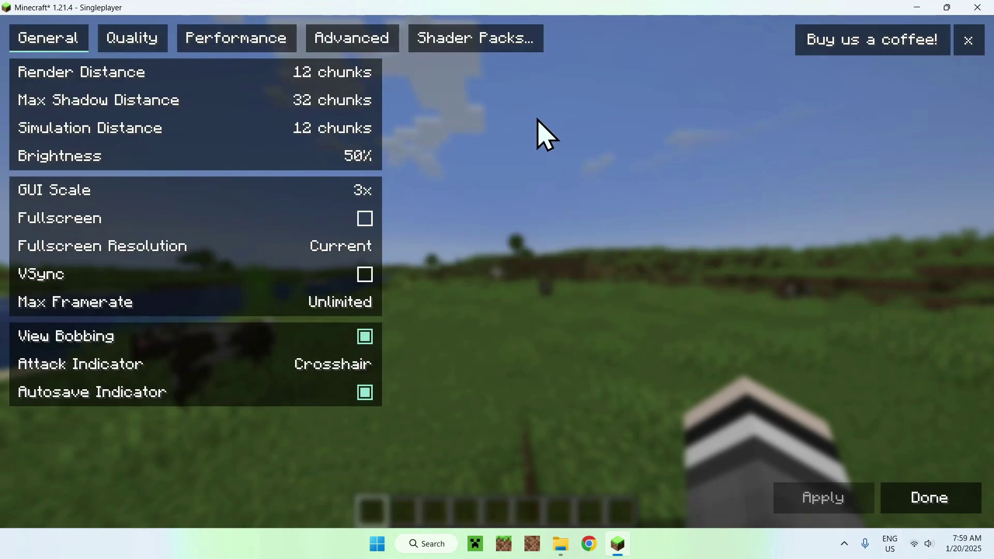
click(469, 44)
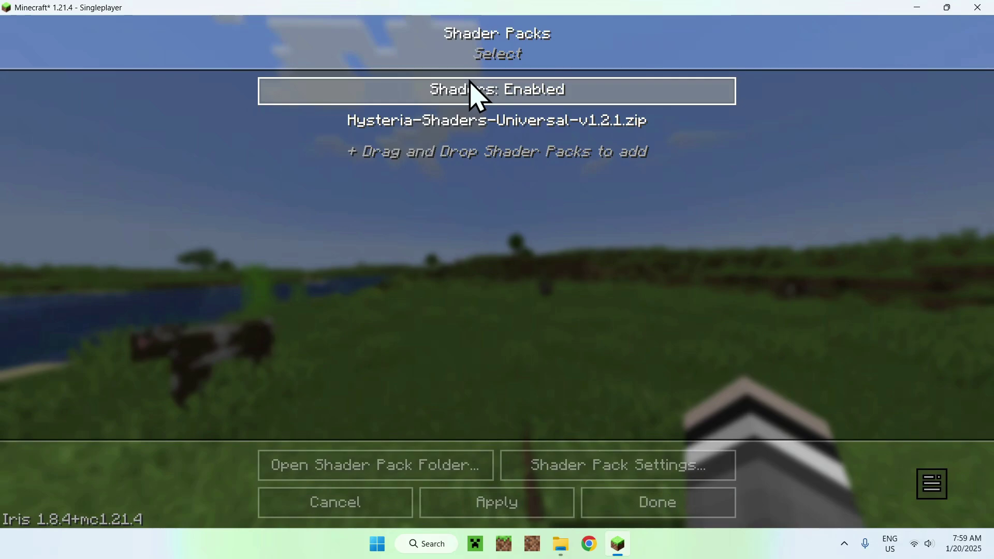
click(486, 133)
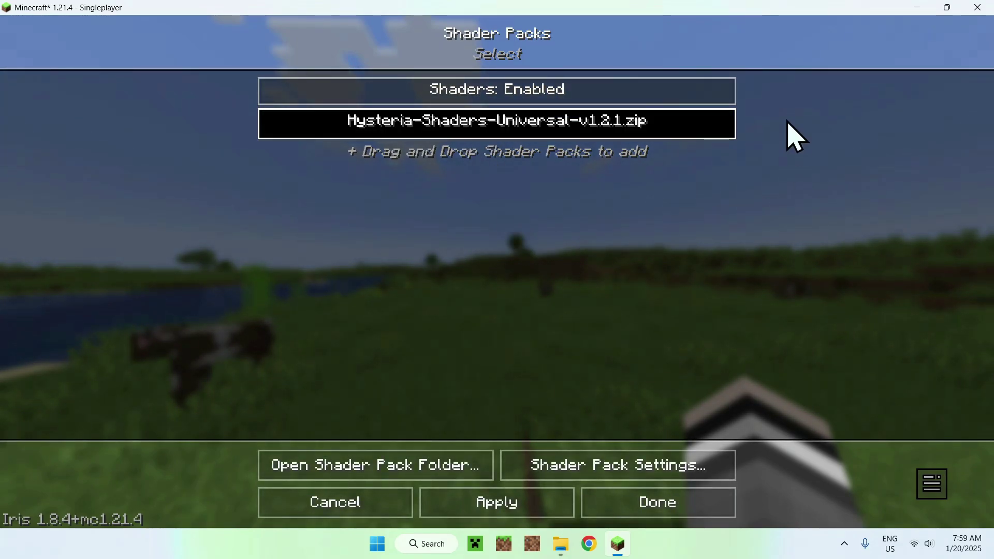
click(497, 502)
key(Escape)
key(Escape)
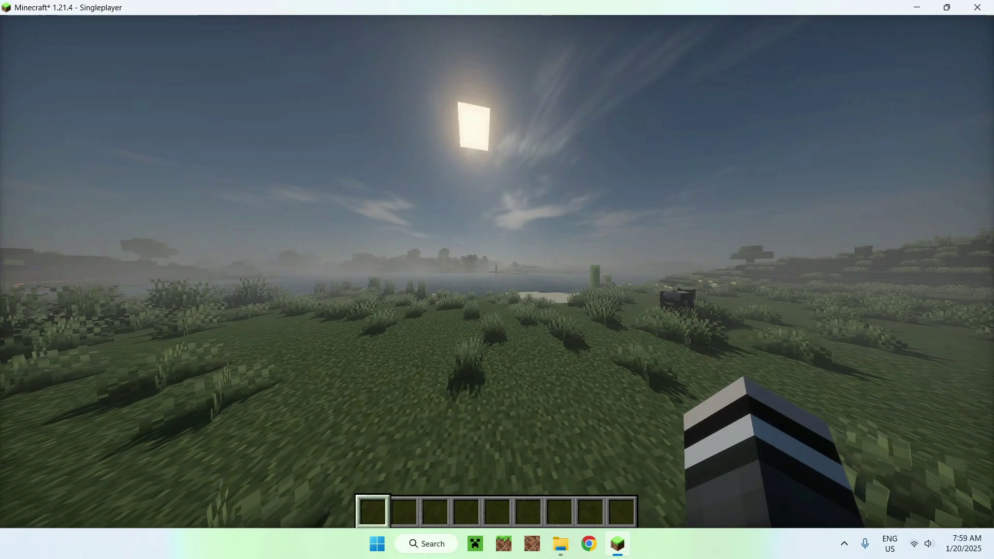
- Walk through the grassland and along the water to examine the shader's lighting, sky and reflections, ending in a third-person view
key(w)
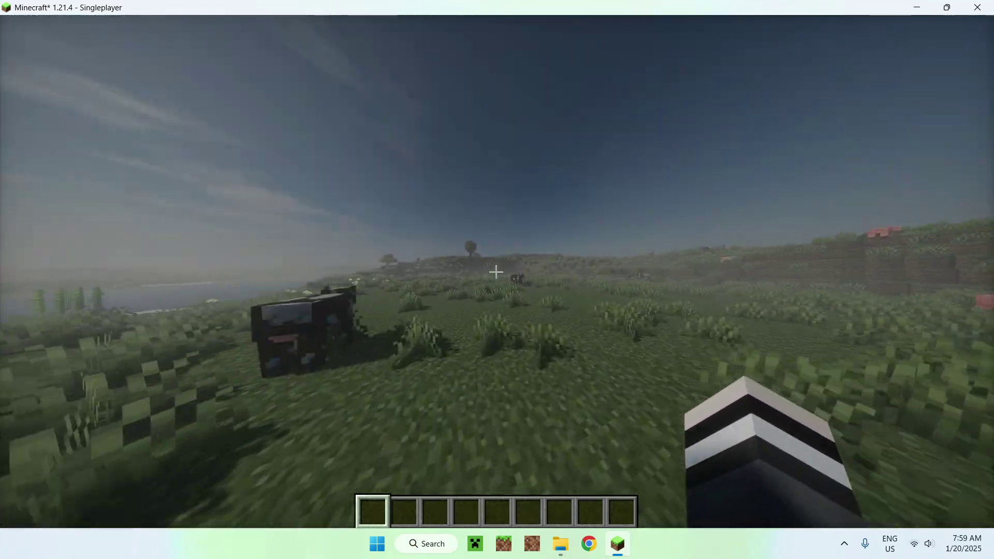
key(w)
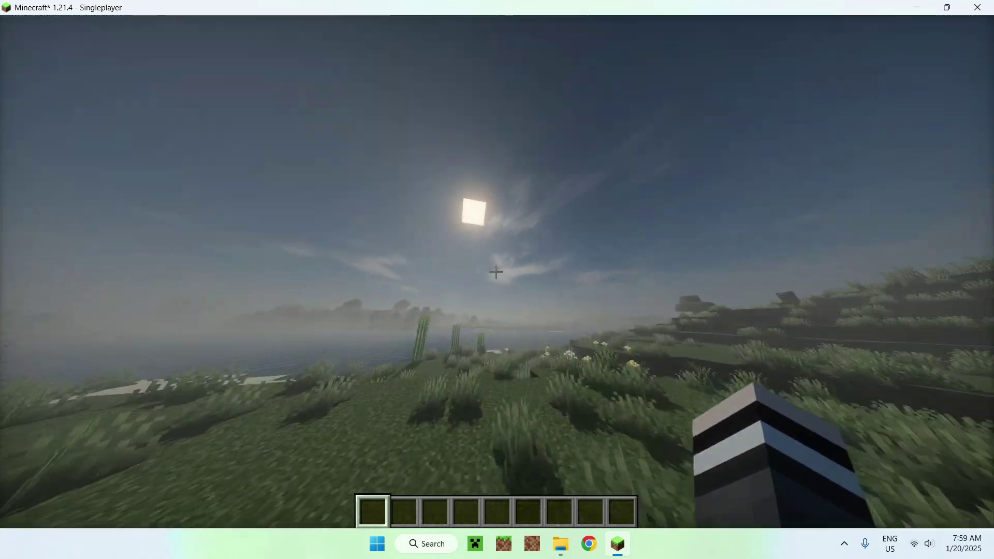
key(w)
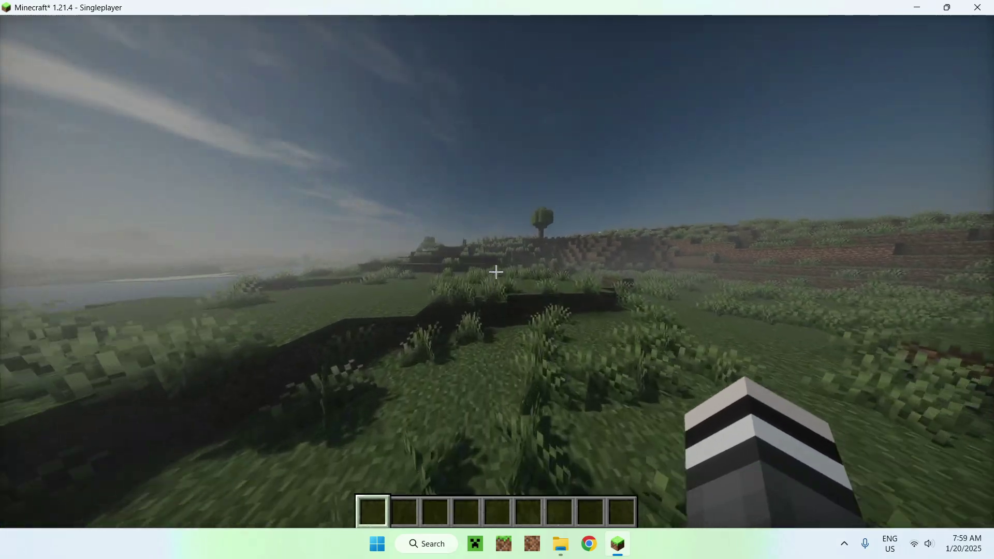
key(w)
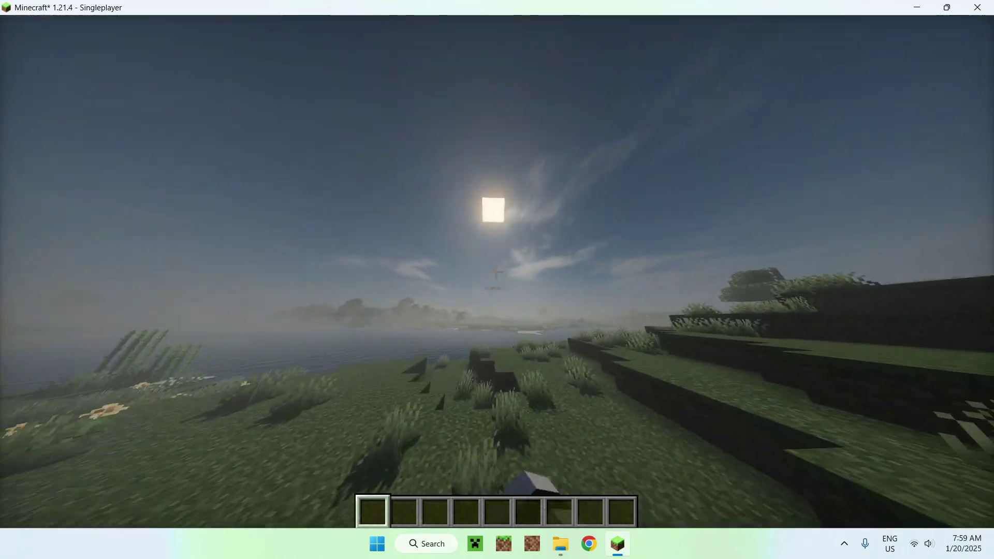
key(w)
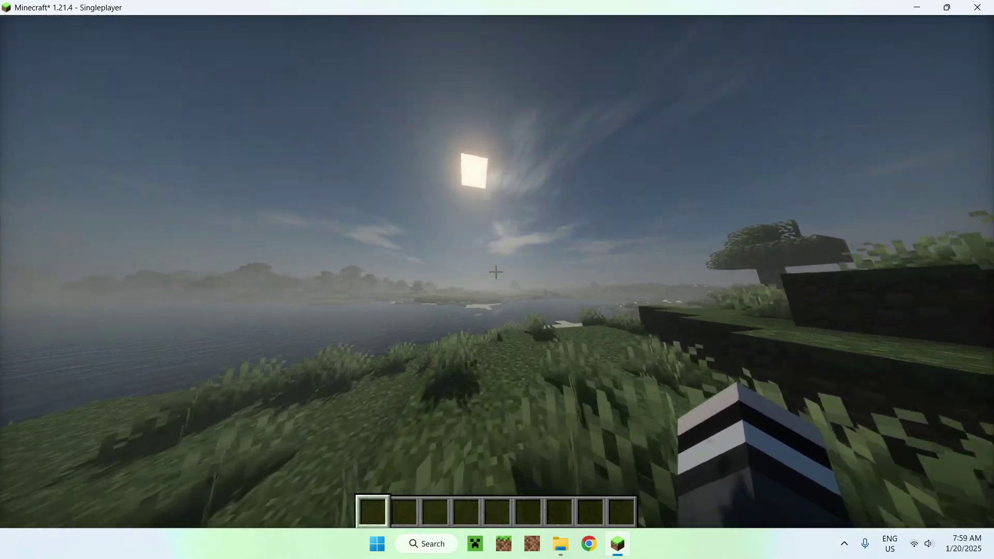
key(w)
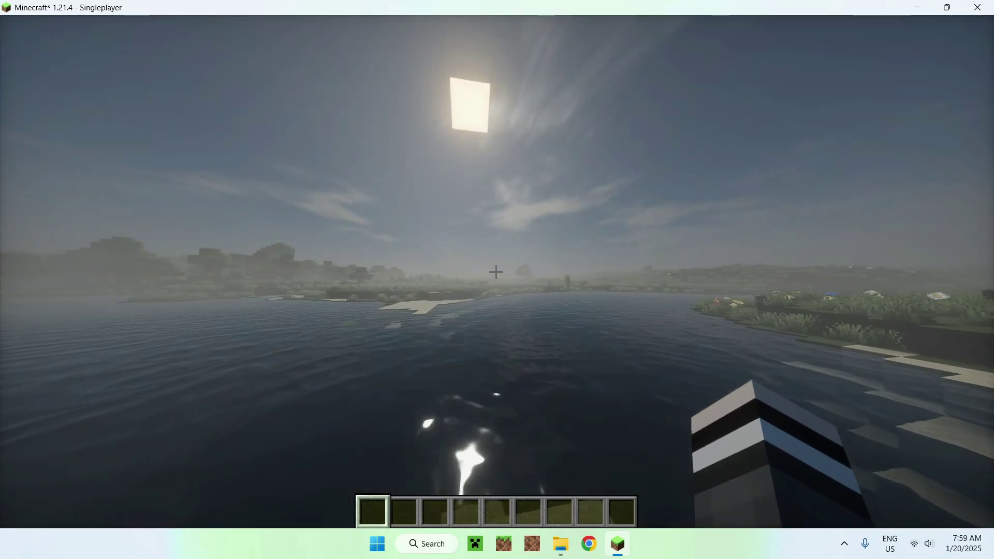
key(F5)
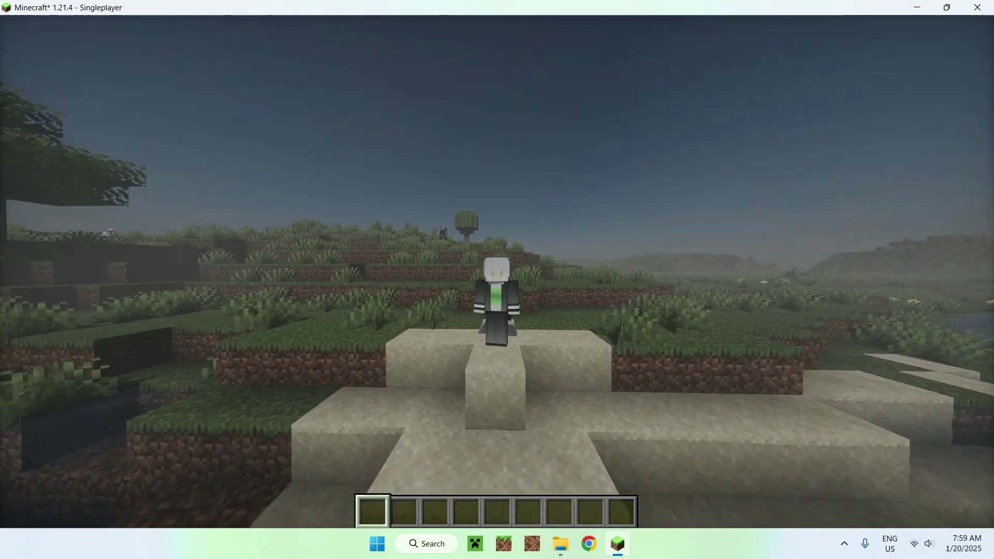